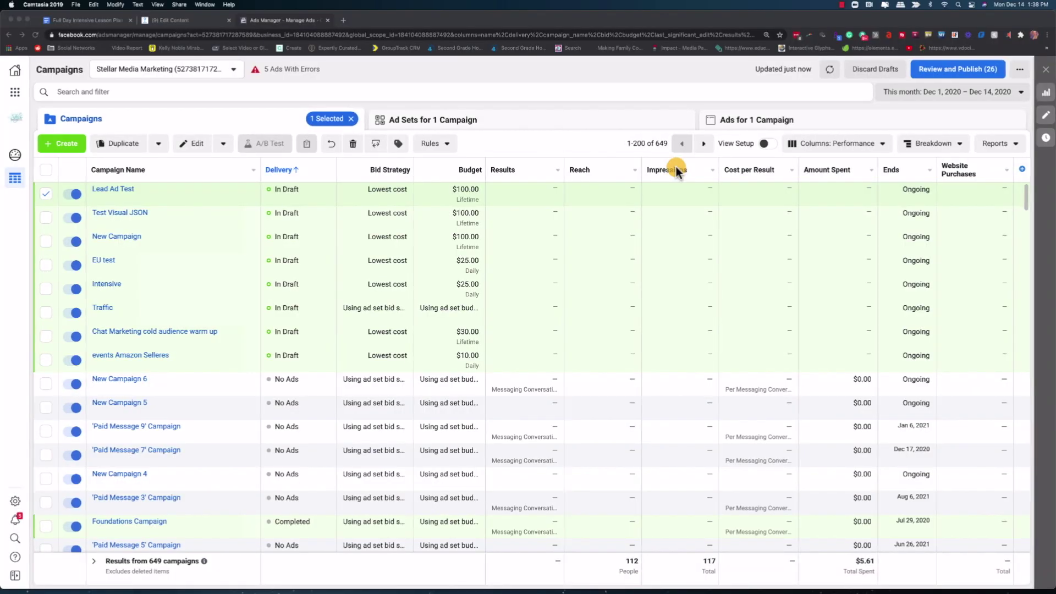
Start a new Messages-objective campaign, rename it to 'JSON test 1' and continue to the ad set
left_click(59, 142)
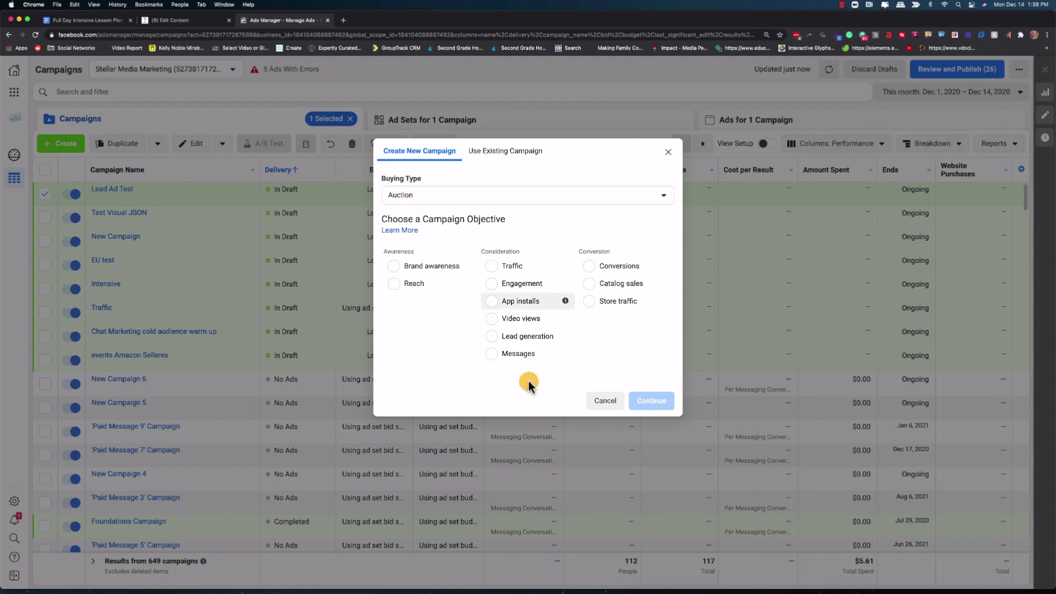
left_click(506, 354)
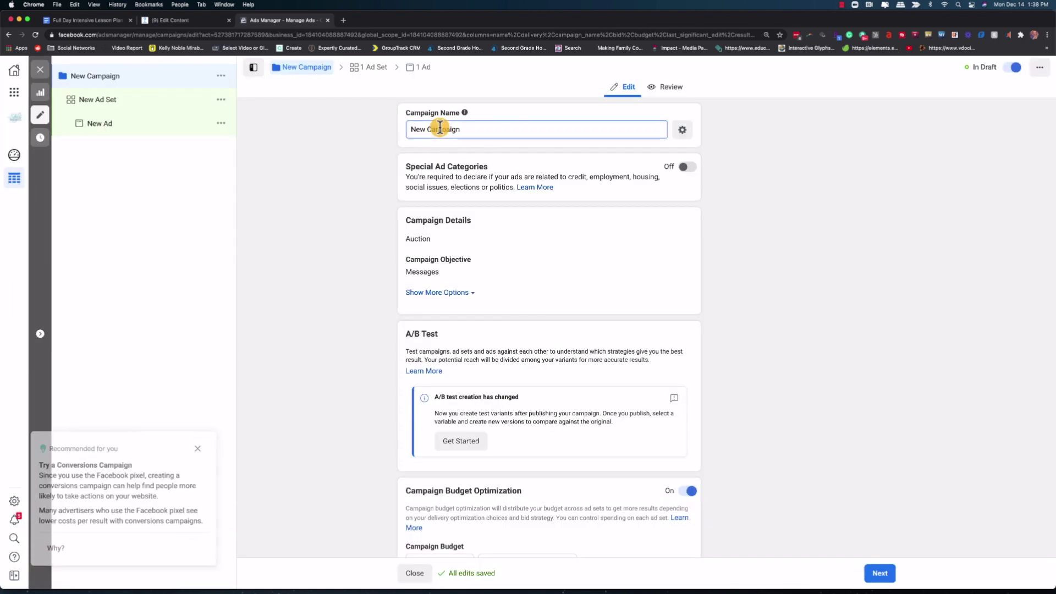
triple_click(440, 128)
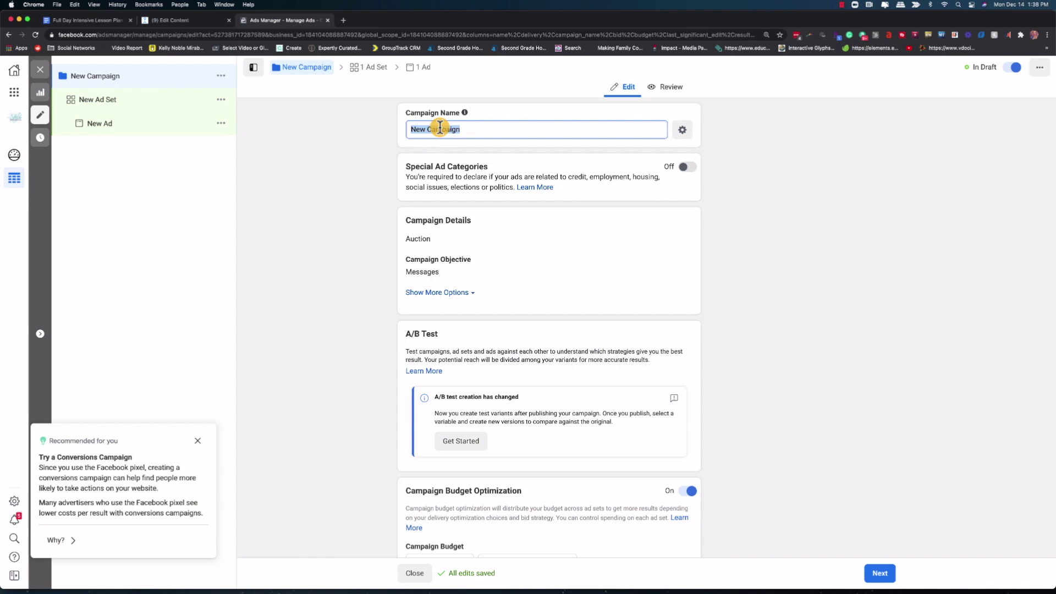
scroll(625, 344, "down", 2)
scroll(553, 445, "down", 1)
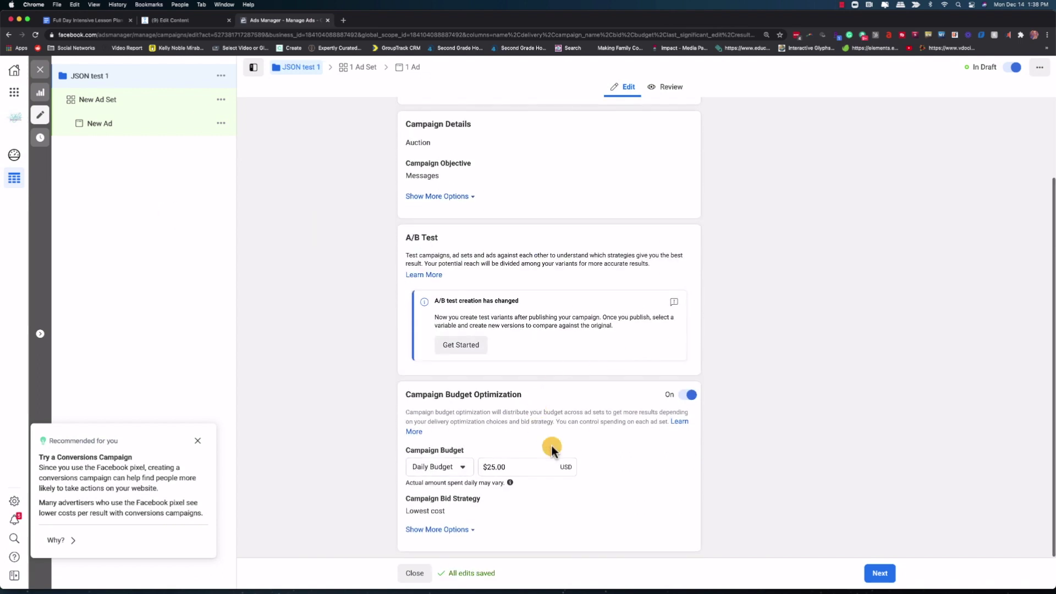
left_click(881, 575)
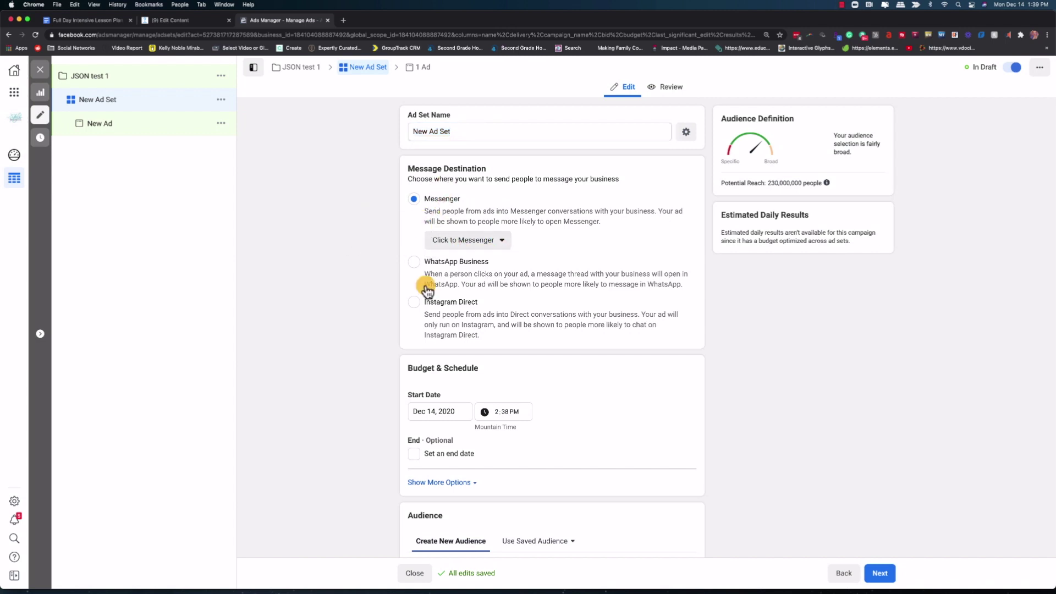
scroll(410, 285, "down", 2)
scroll(401, 293, "down", 2)
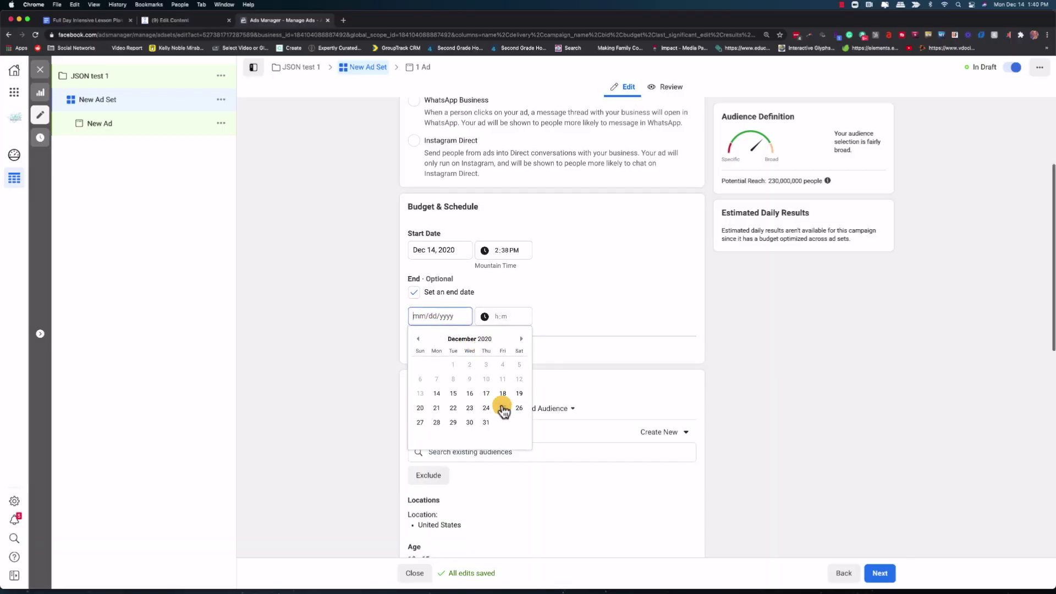
Pick December 18, 2020 as the ad set's end date
left_click(505, 400)
scroll(376, 256, "down", 3)
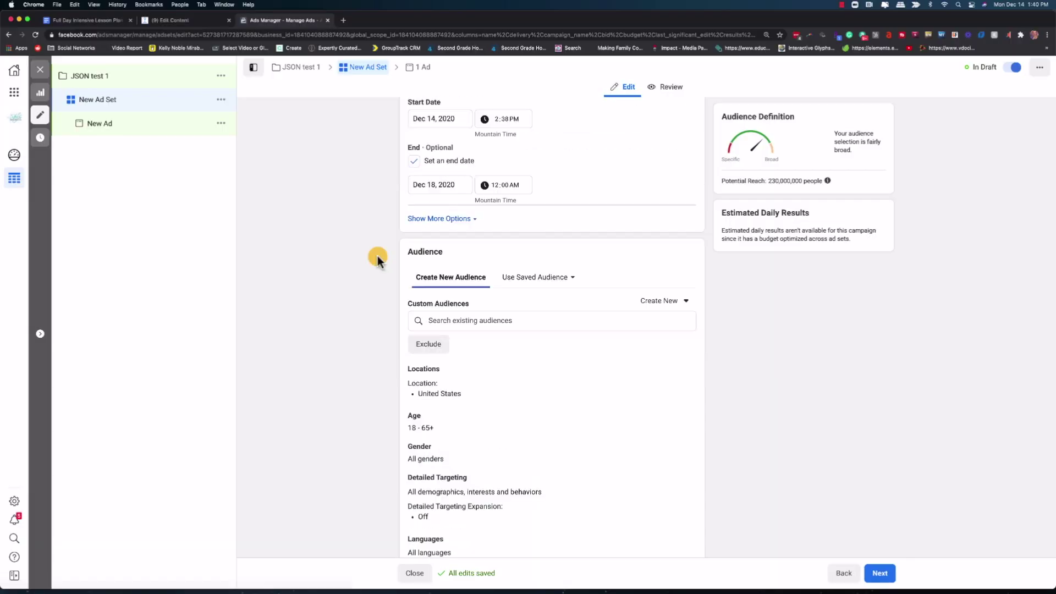
scroll(354, 303, "down", 2)
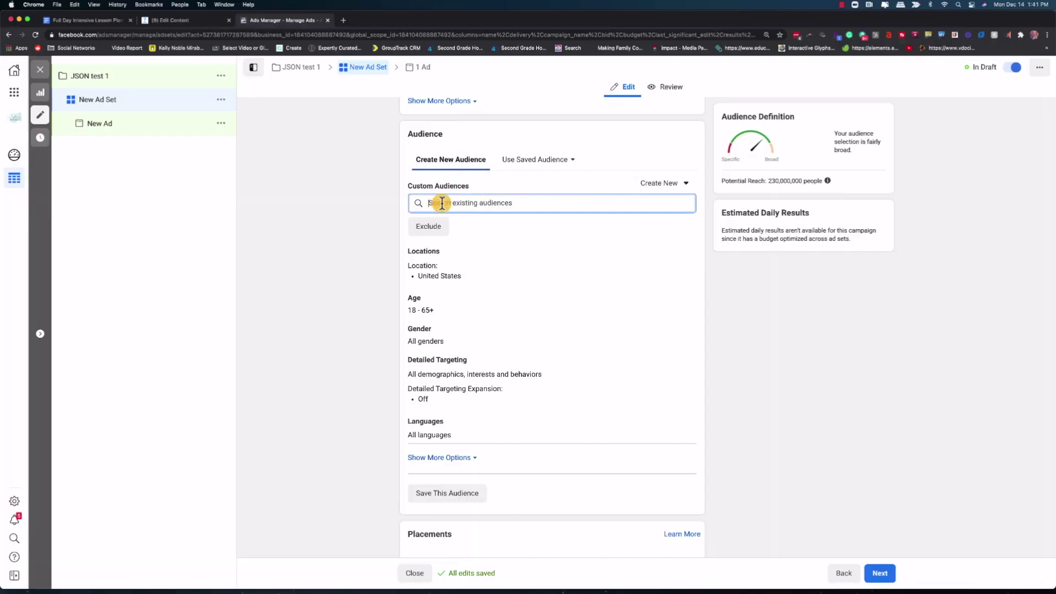
Add the chatbot interested - Subscribers and Chatbot video 75% lookalike audiences to the ad set
left_click(509, 205)
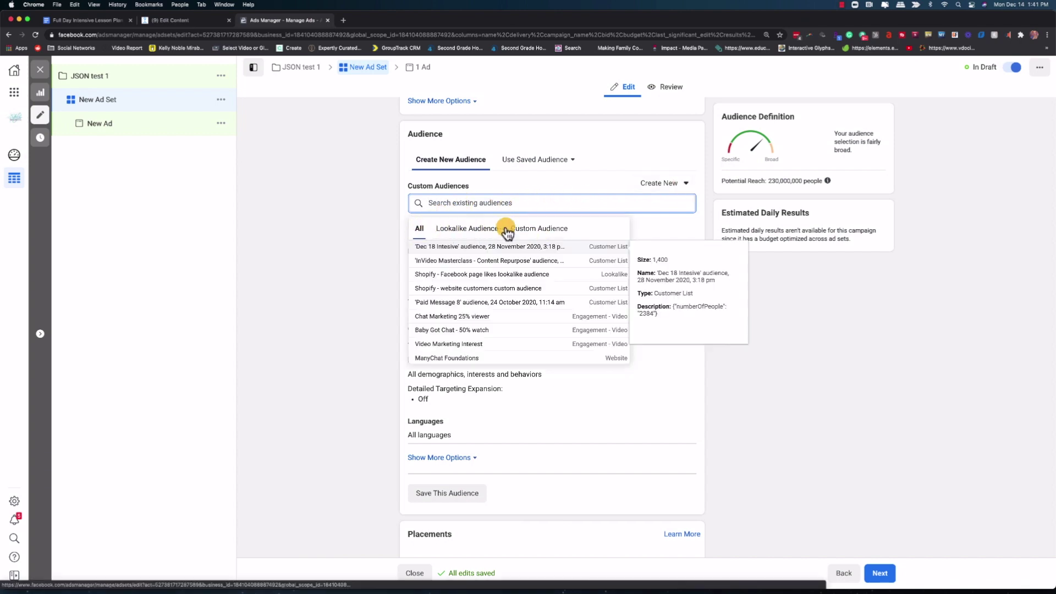
left_click(465, 235)
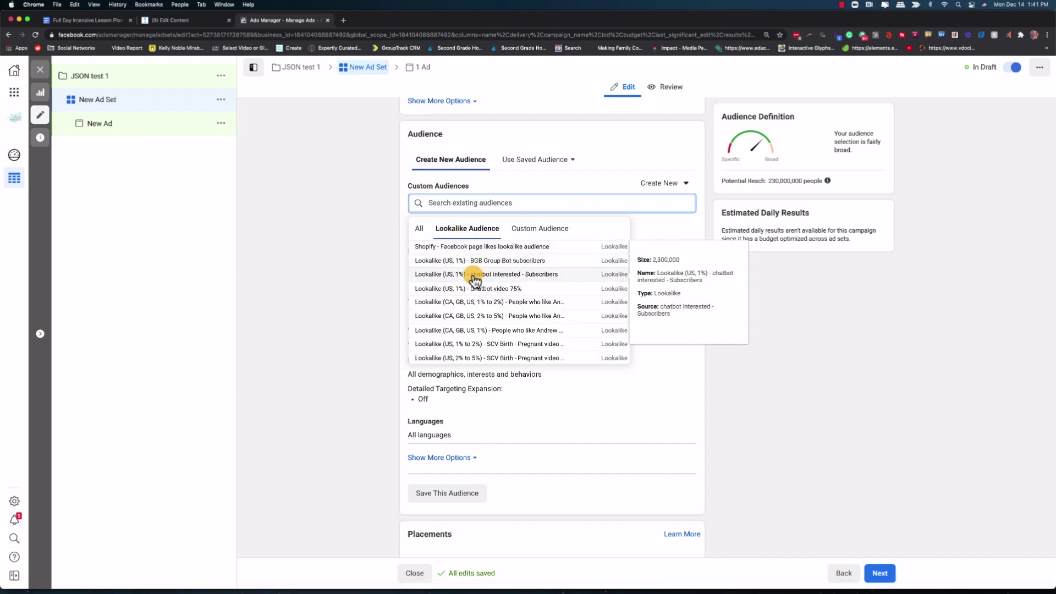
left_click(484, 276)
left_click(479, 247)
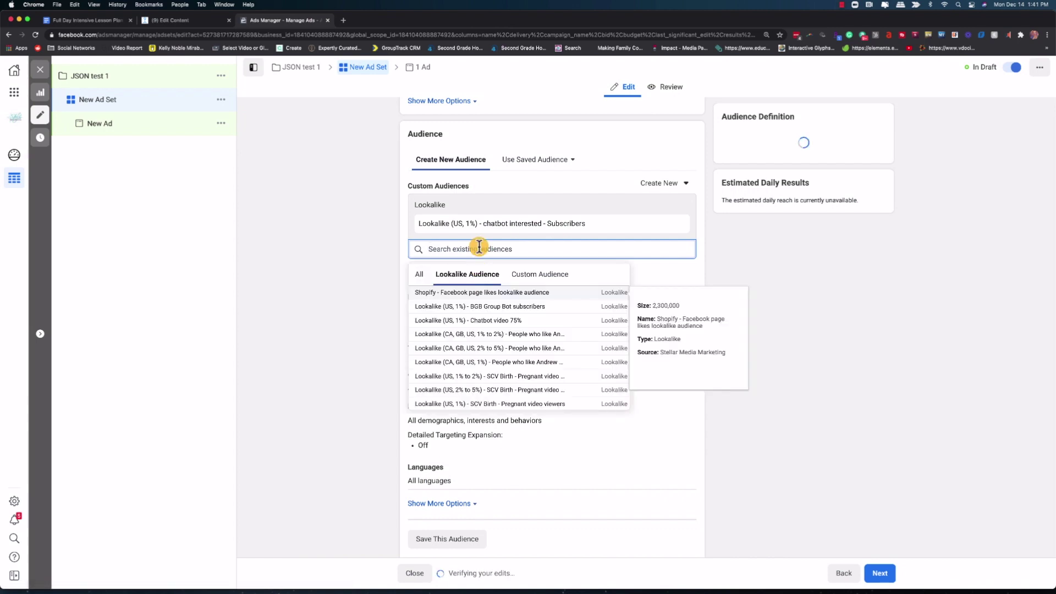
left_click(493, 320)
left_click(495, 274)
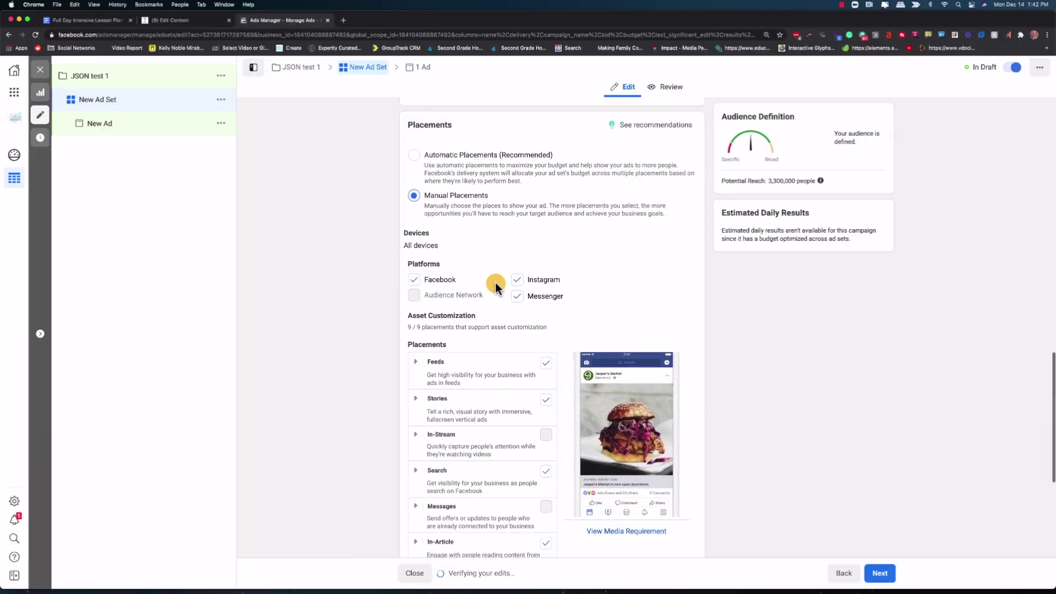
Uncheck the Instagram placement, review the extra options, and continue to the ad setup
left_click(529, 282)
scroll(534, 327, "down", 3)
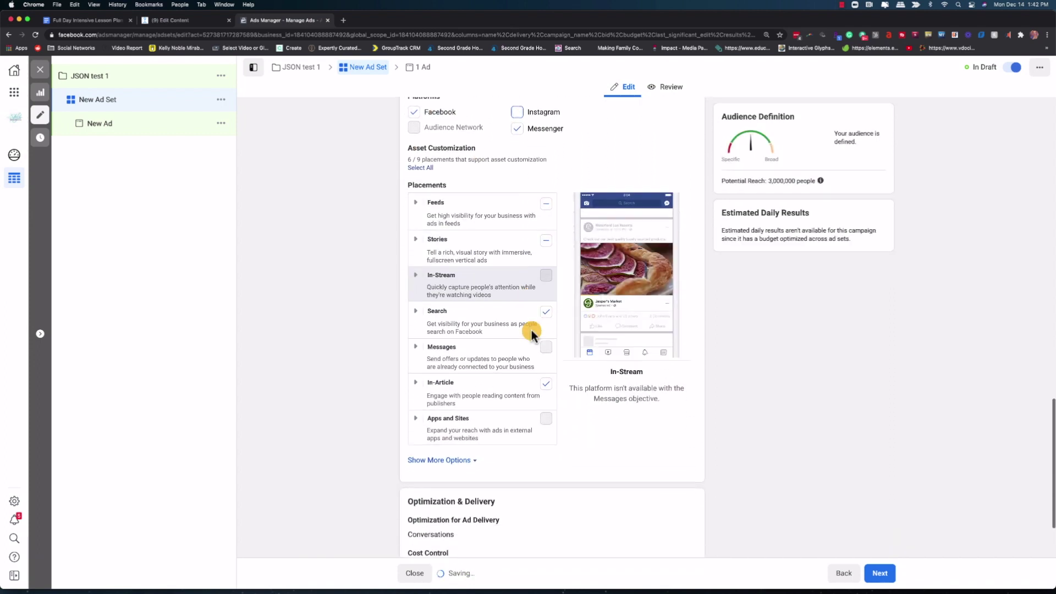
scroll(528, 338, "down", 2)
scroll(496, 212, "up", 1)
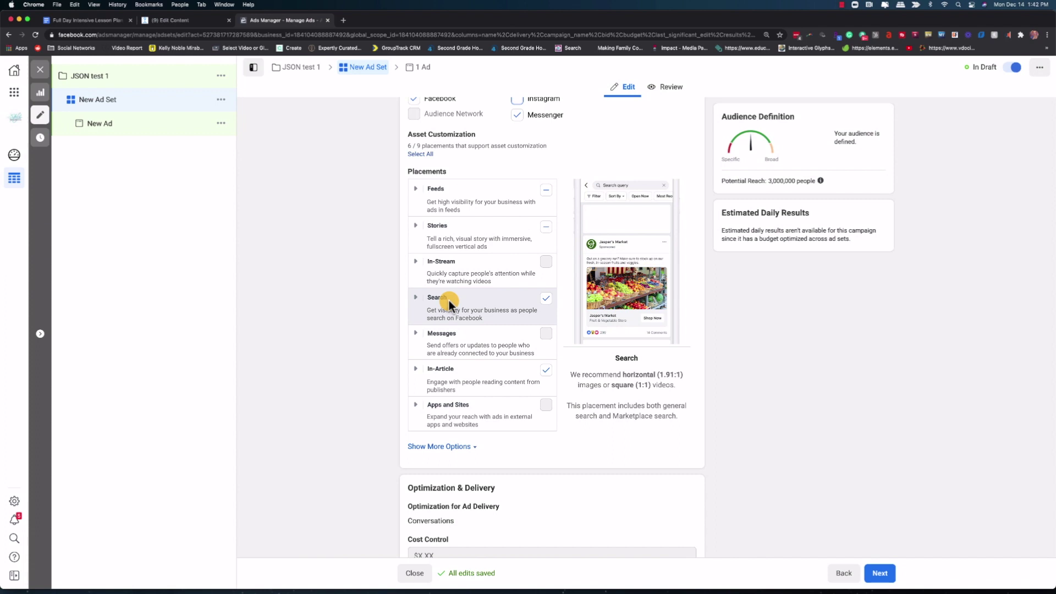
scroll(498, 374, "down", 1)
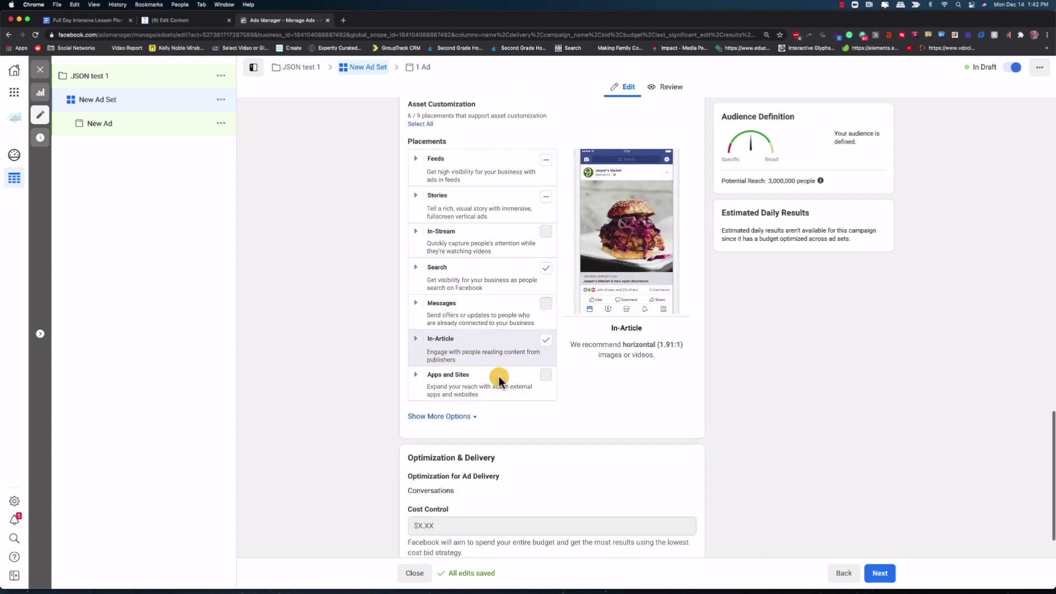
scroll(500, 379, "down", 1)
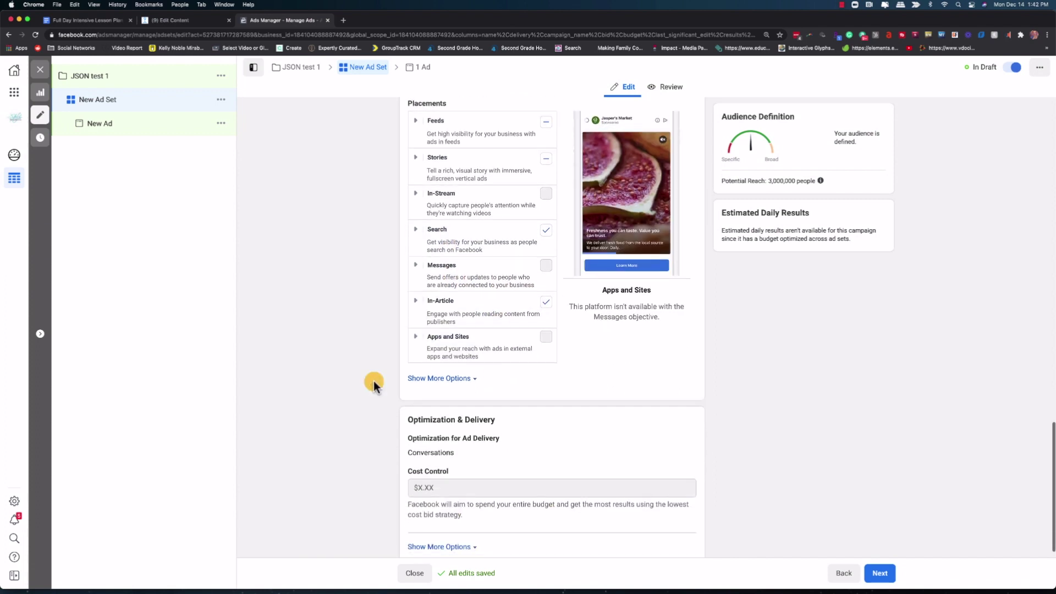
left_click(413, 377)
mouse_move(479, 423)
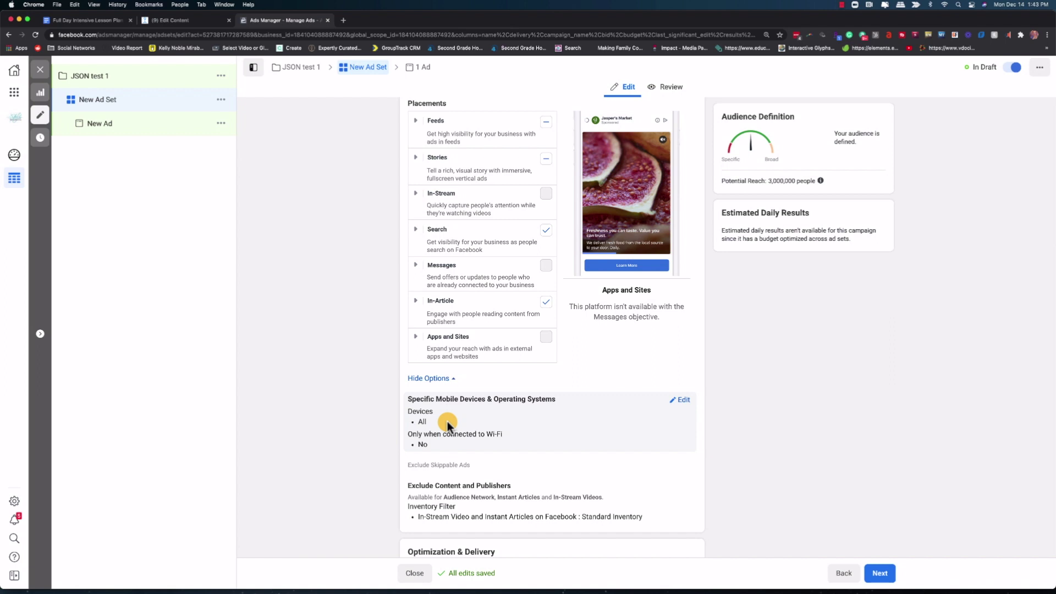
scroll(448, 422, "down", 3)
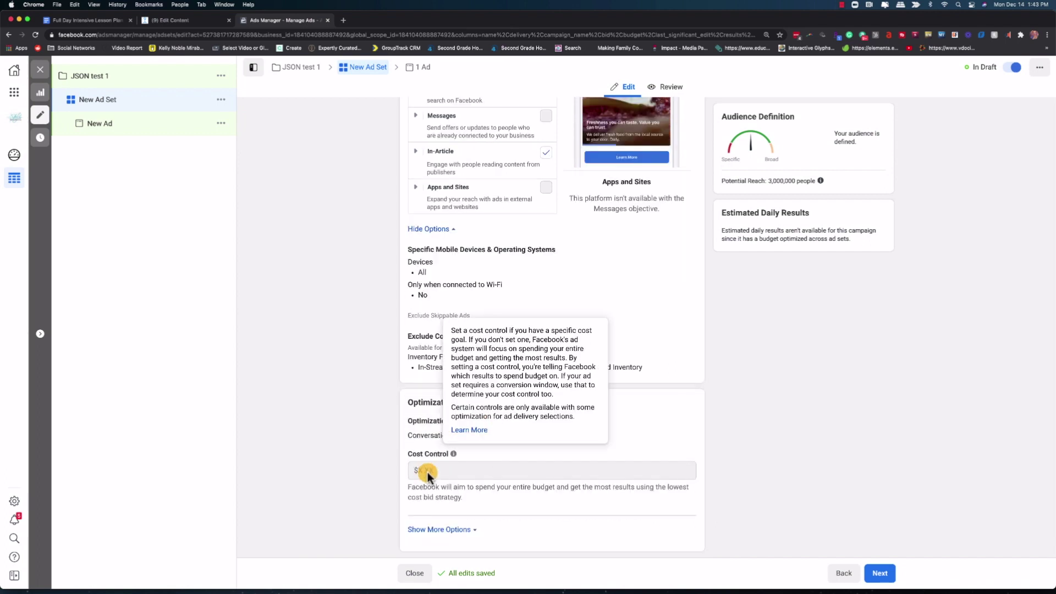
left_click(882, 576)
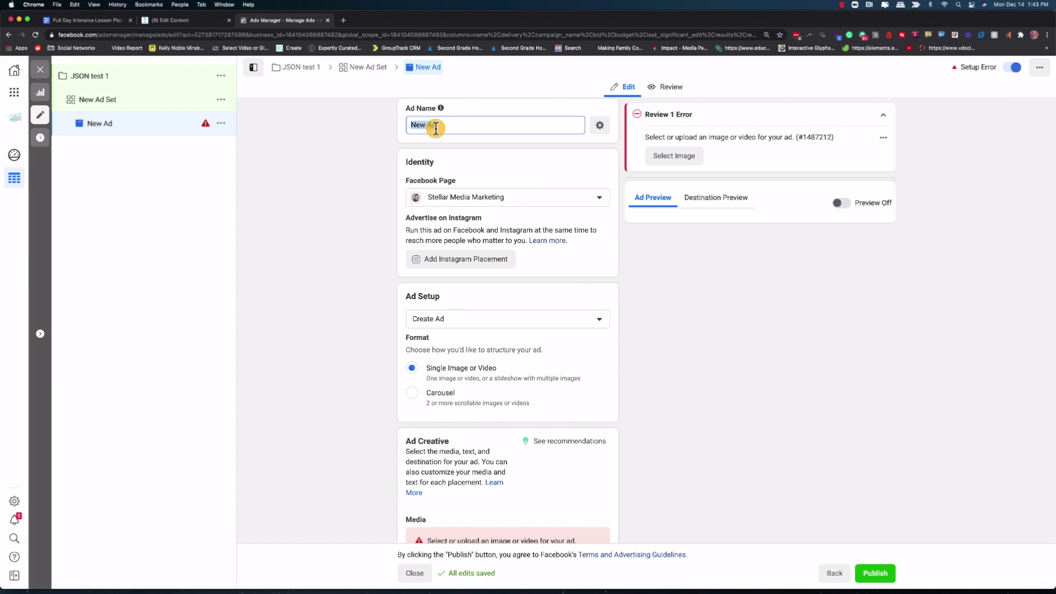
type("Ad test 1")
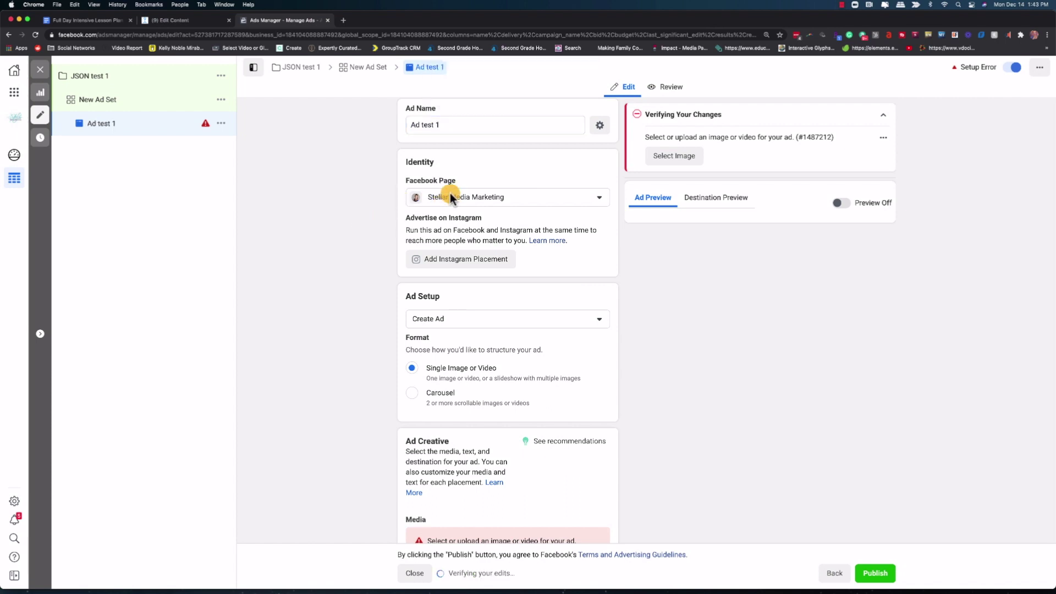
left_click(450, 196)
left_click(471, 314)
scroll(368, 295, "down", 3)
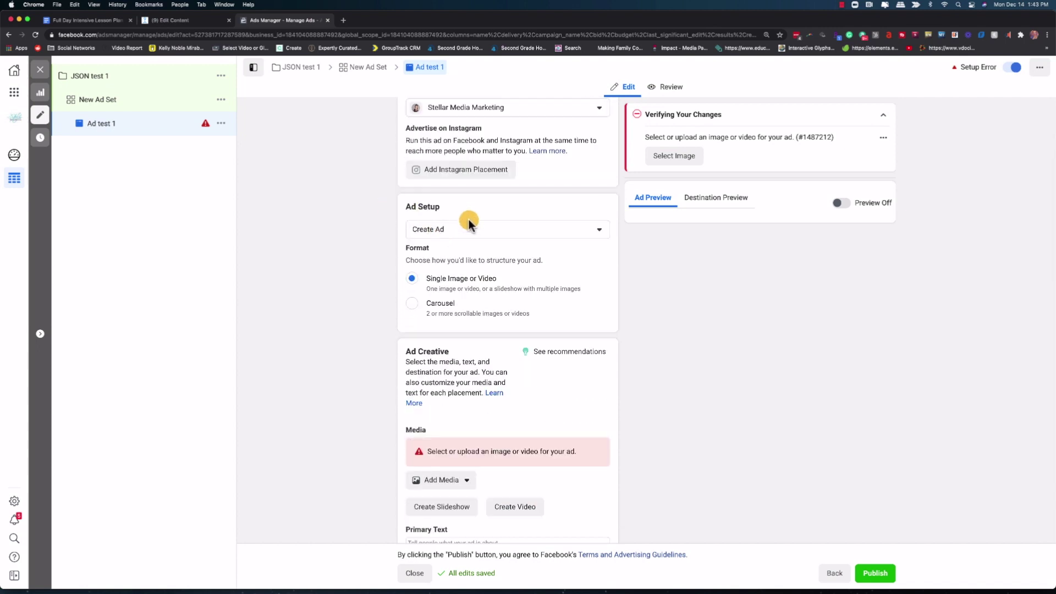
left_click(467, 231)
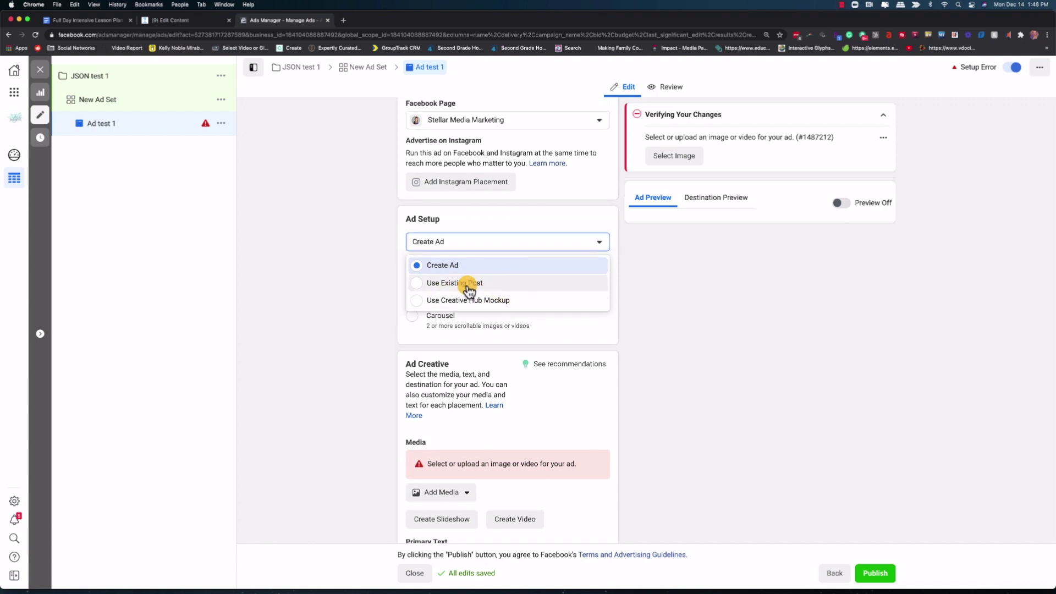
left_click(448, 265)
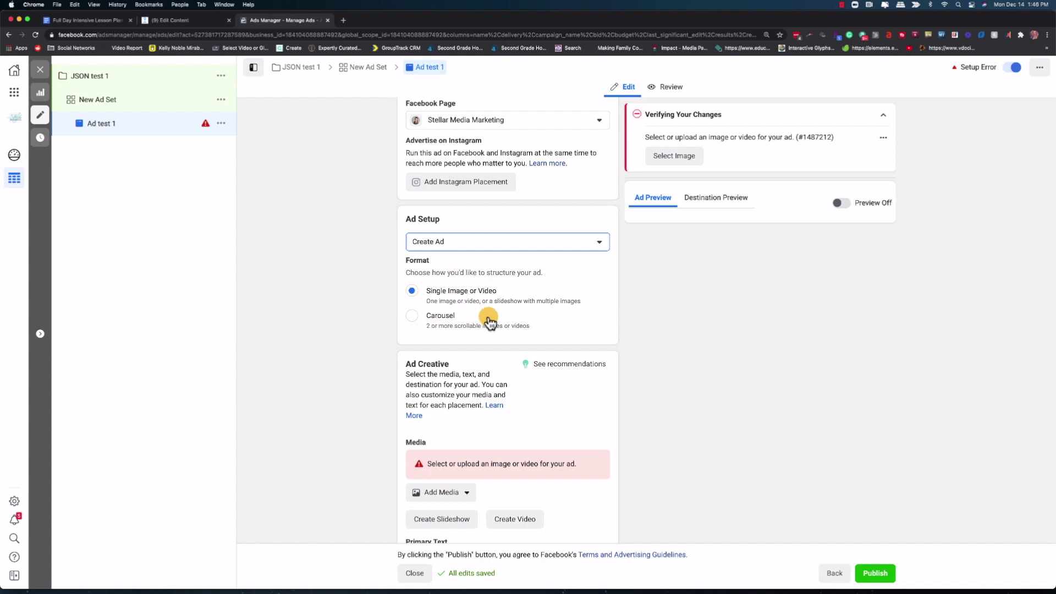
scroll(491, 319, "down", 1)
scroll(490, 330, "down", 1)
scroll(489, 337, "down", 2)
scroll(491, 336, "down", 1)
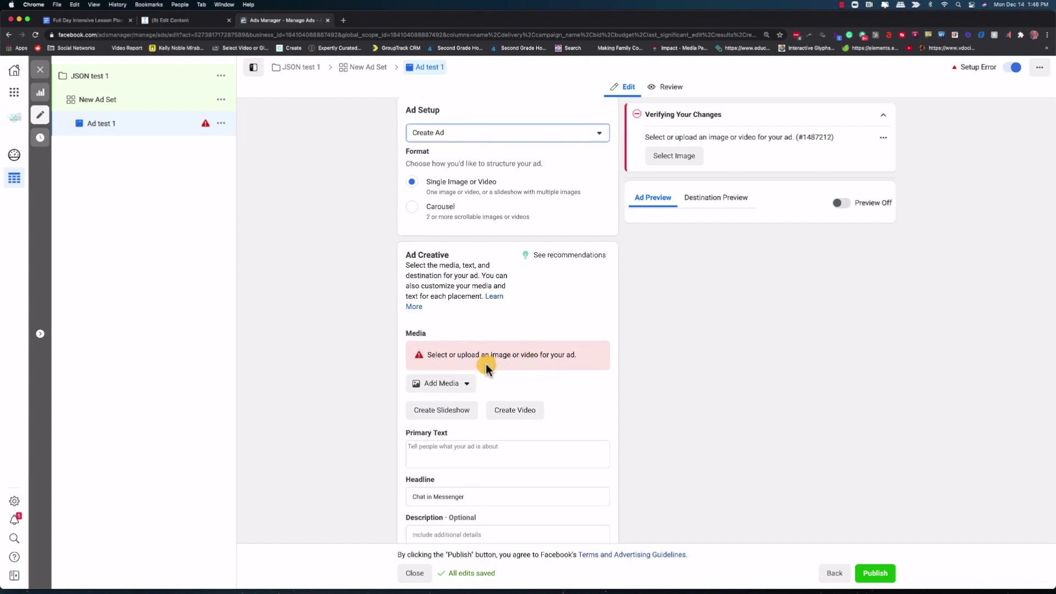
Choose the Visual JSON Messenger Ad image as the ad's media and continue to cropping
left_click(464, 385)
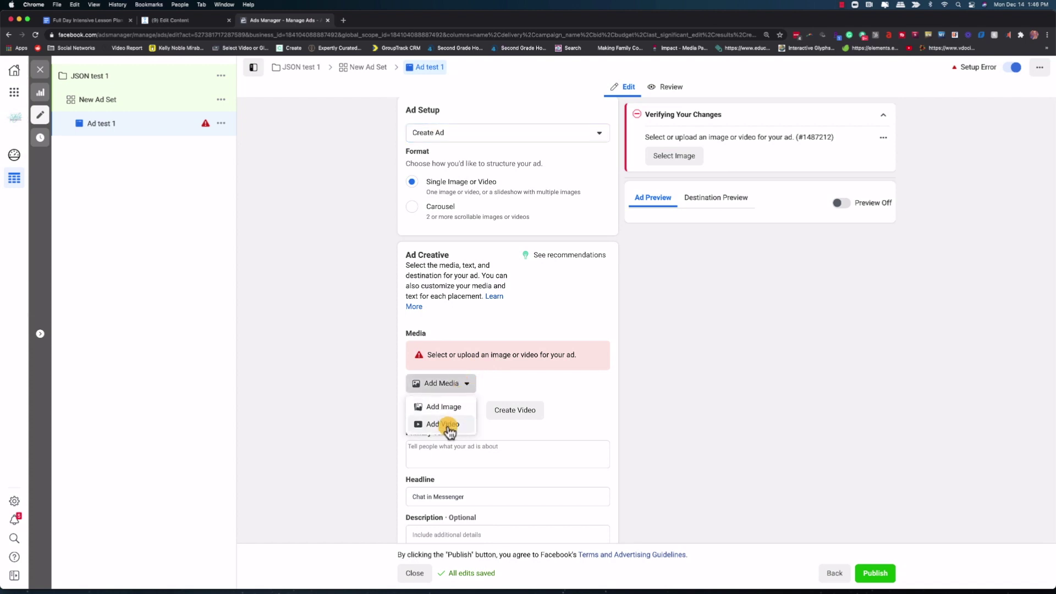
left_click(442, 407)
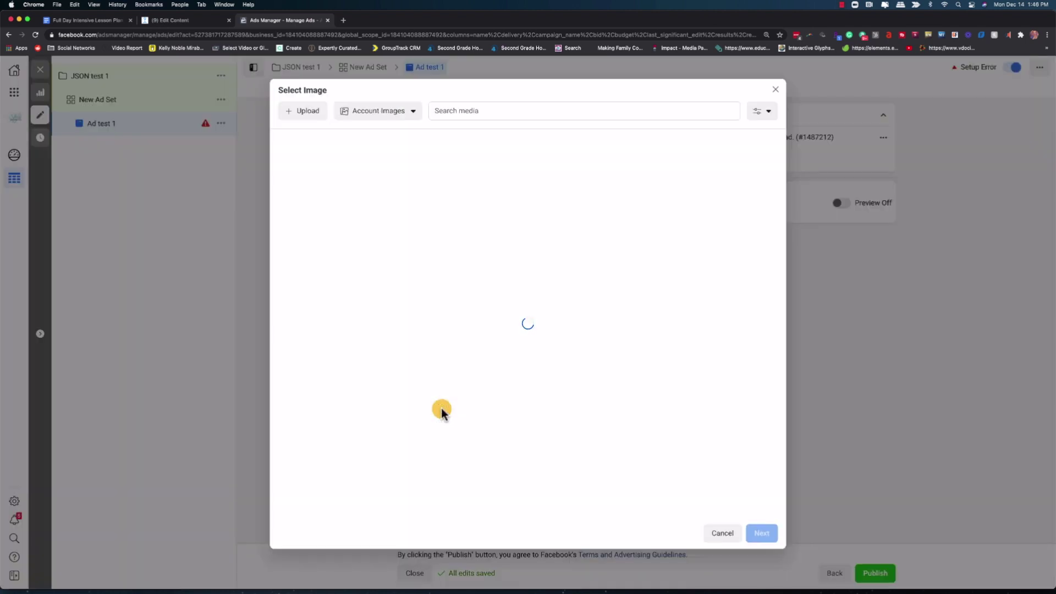
left_click(379, 118)
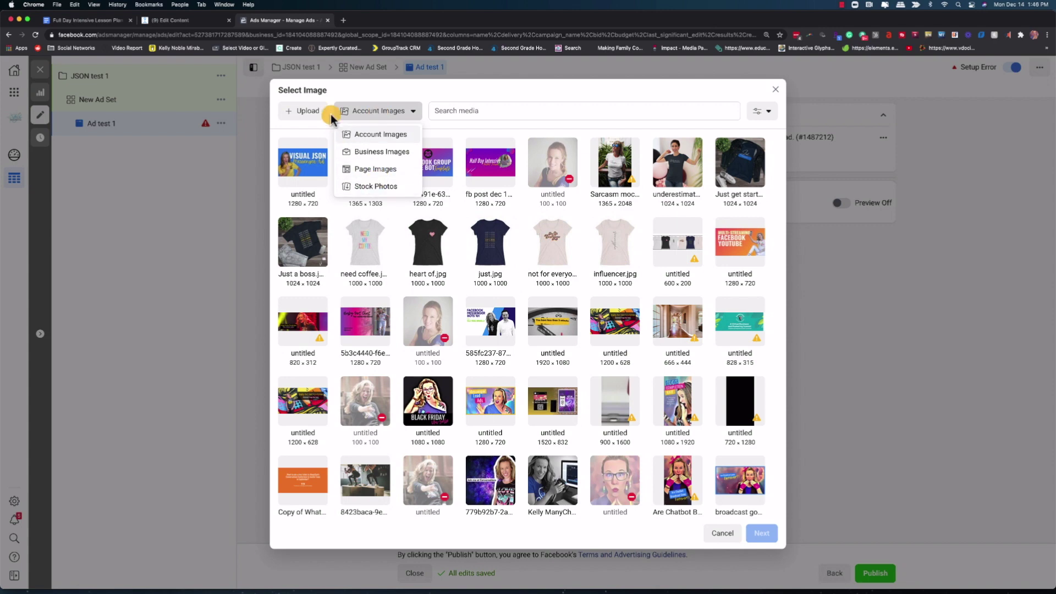
left_click(305, 153)
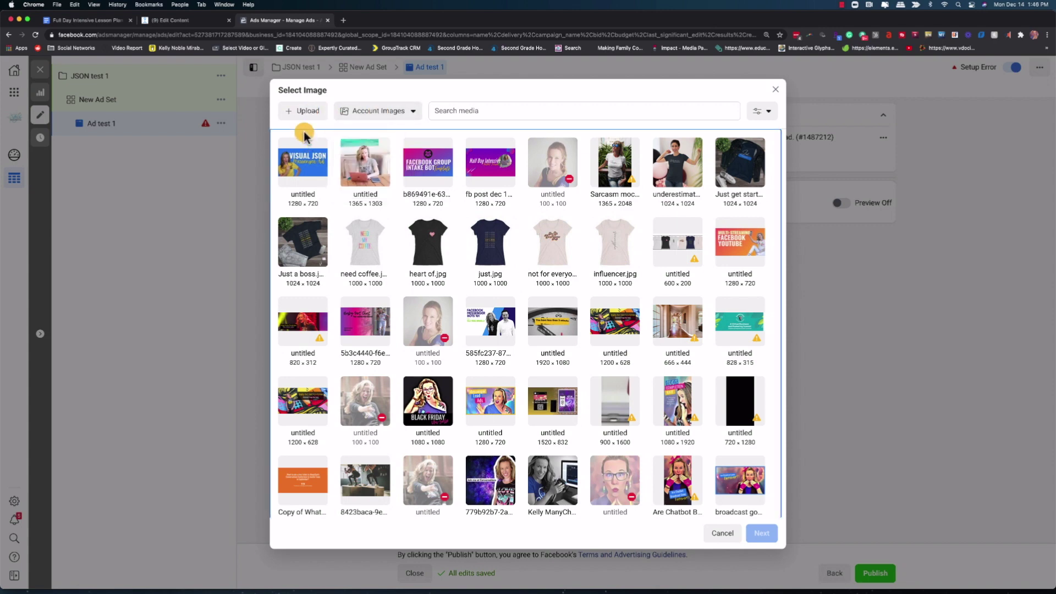
left_click(308, 174)
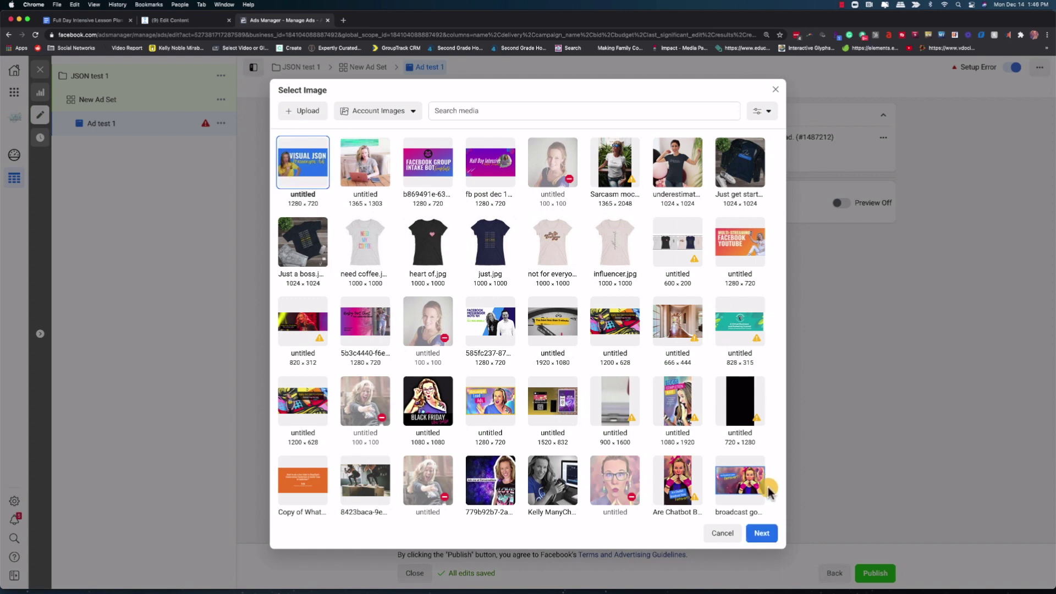
left_click(762, 533)
Crop the image for the horizontal placement only, leaving square uncropped, and confirm
left_click(284, 187)
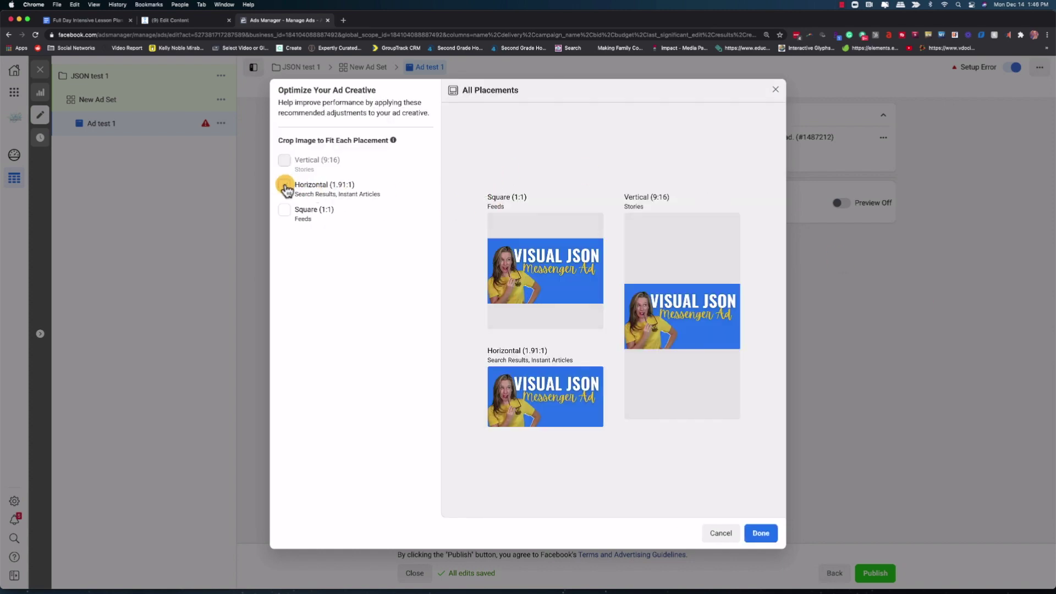
left_click(286, 188)
left_click(286, 188)
left_click(285, 212)
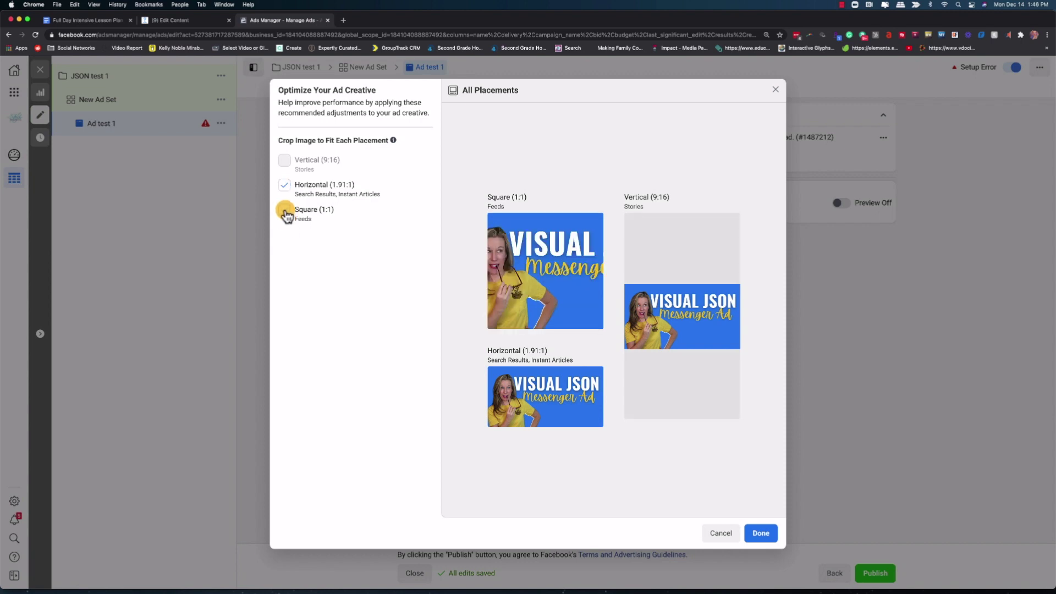
left_click(285, 211)
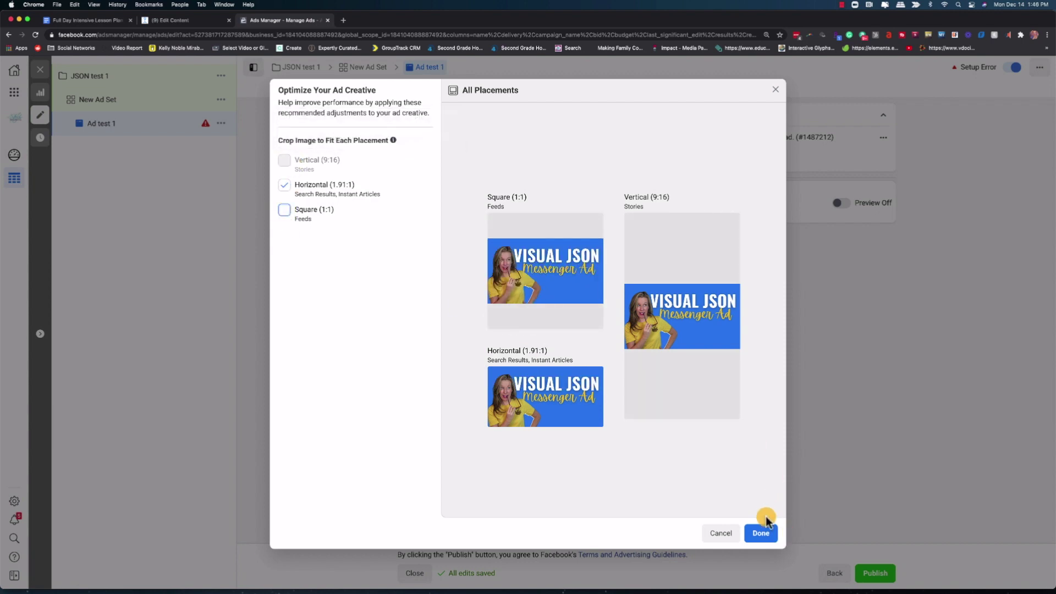
left_click(761, 533)
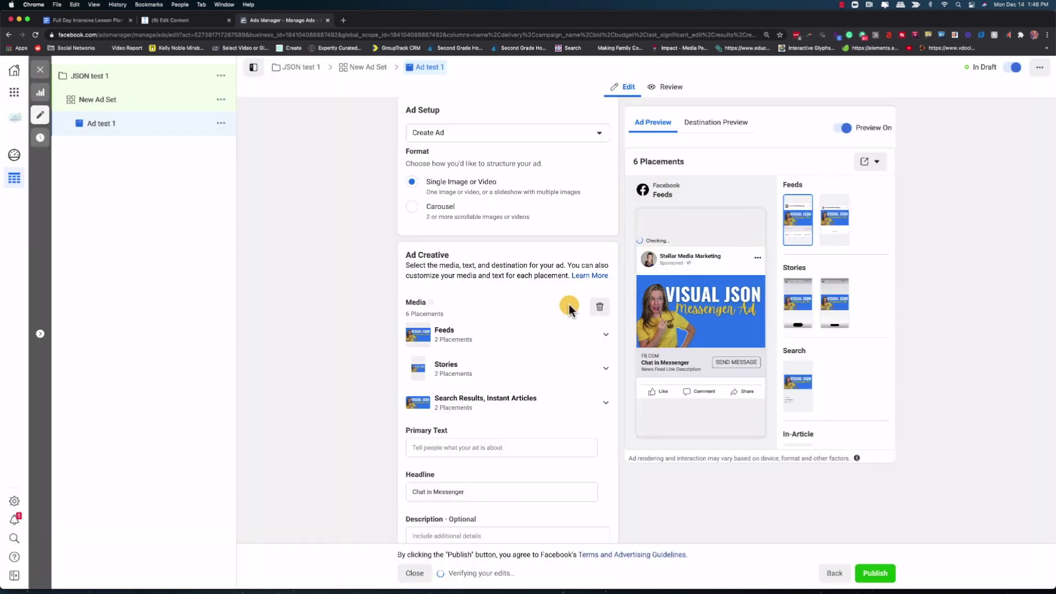
scroll(487, 380, "down", 3)
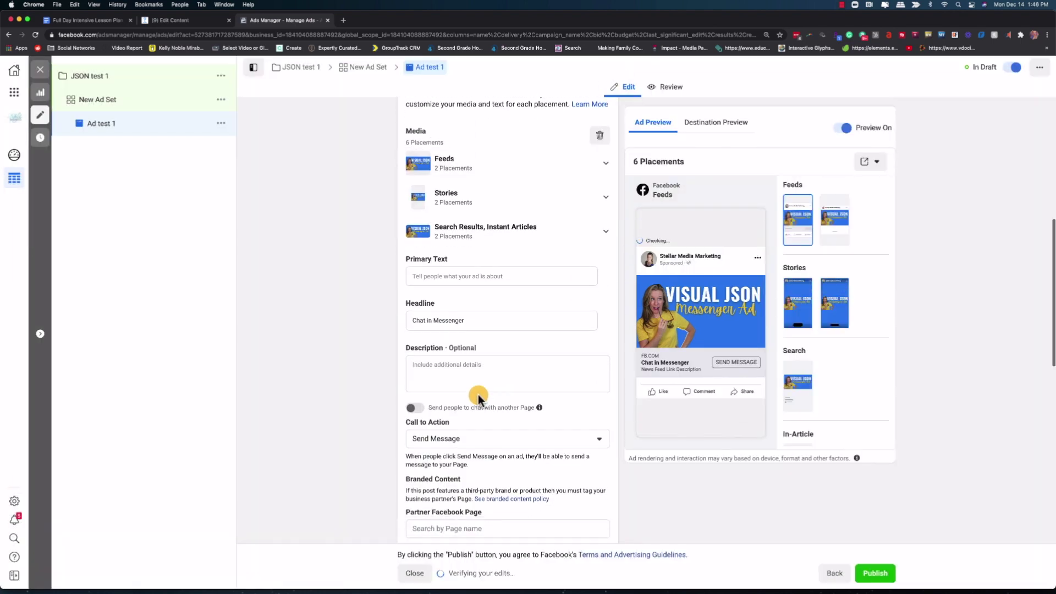
Write the primary text about building Messenger visual JSON ads and set the headline to 'Get it in Messenger'
left_click(435, 273)
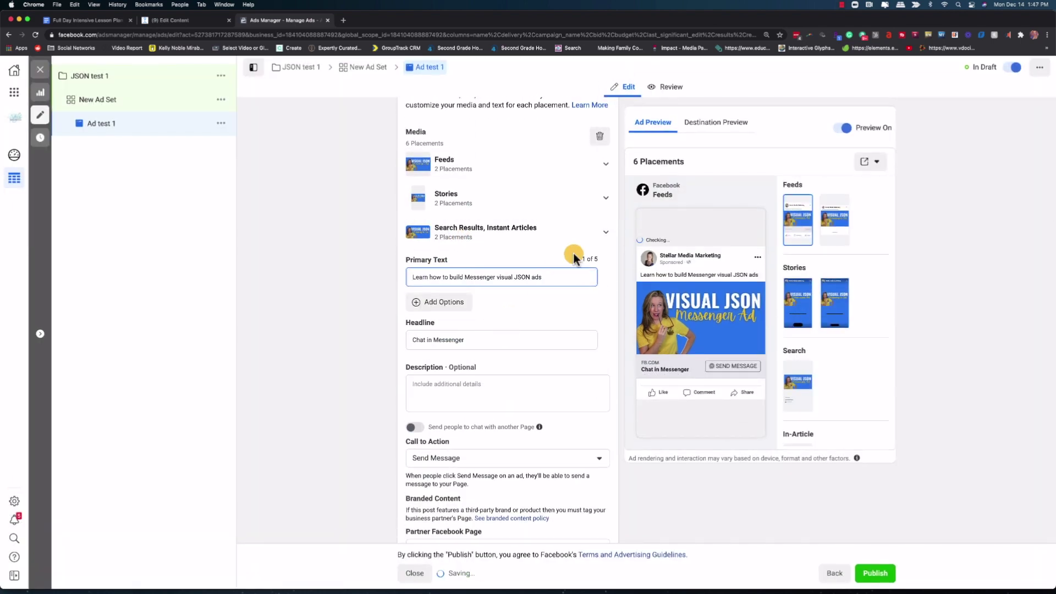
type("and g")
key("BackSpace")
key("BackSpace")
key("BackSpace")
type("a guide.")
left_click(437, 312)
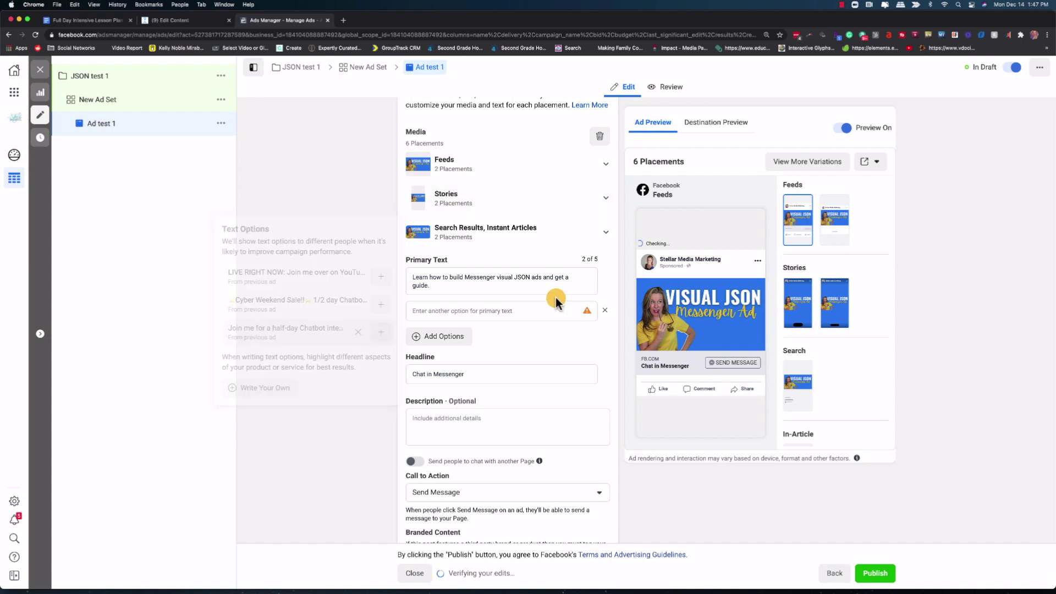
left_click(607, 314)
scroll(412, 290, "down", 2)
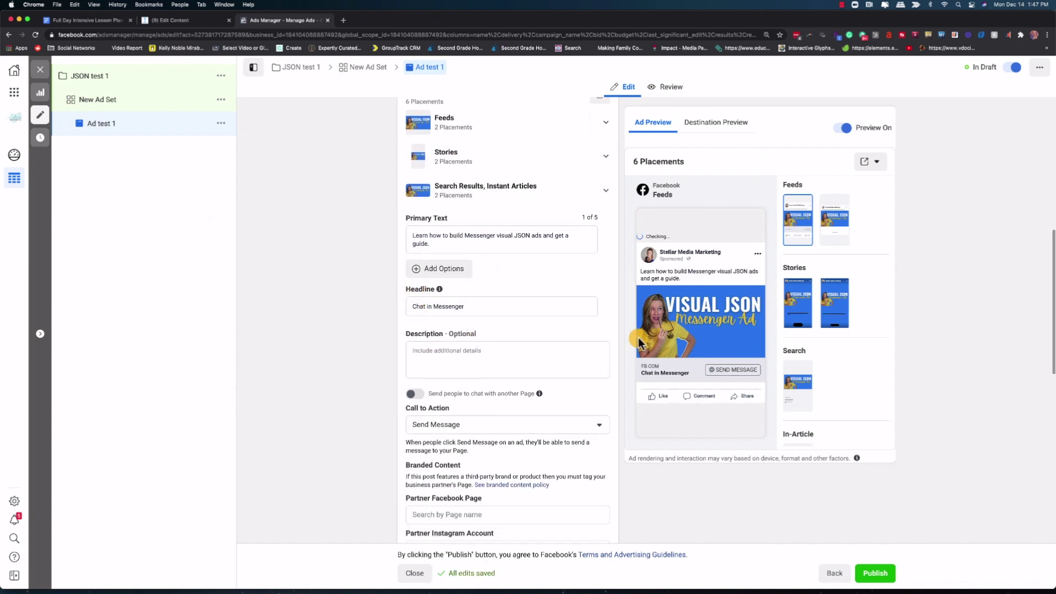
mouse_move(701, 322)
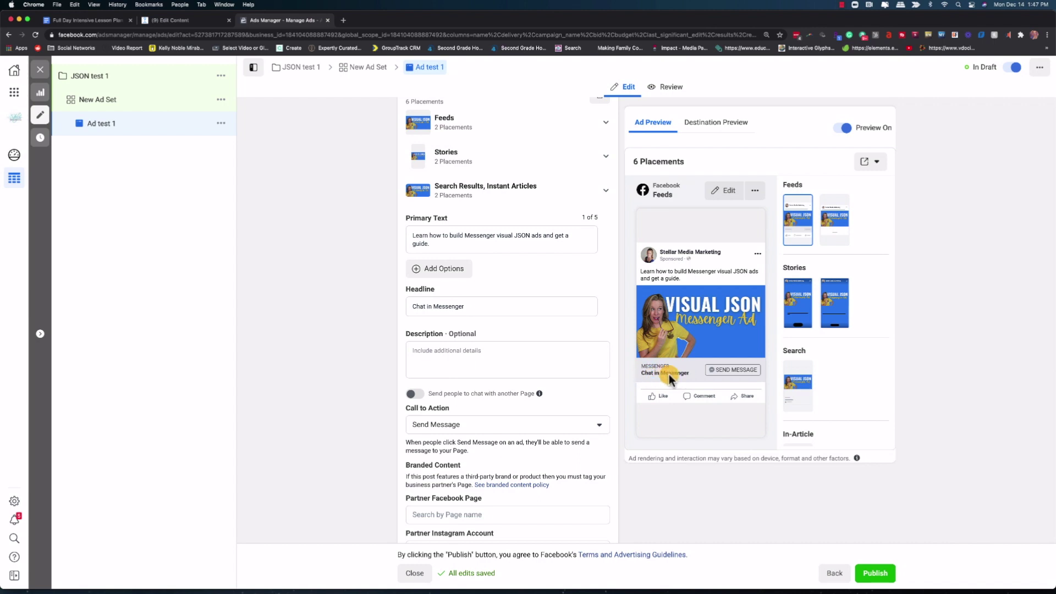
double_click(448, 307)
type("Get i")
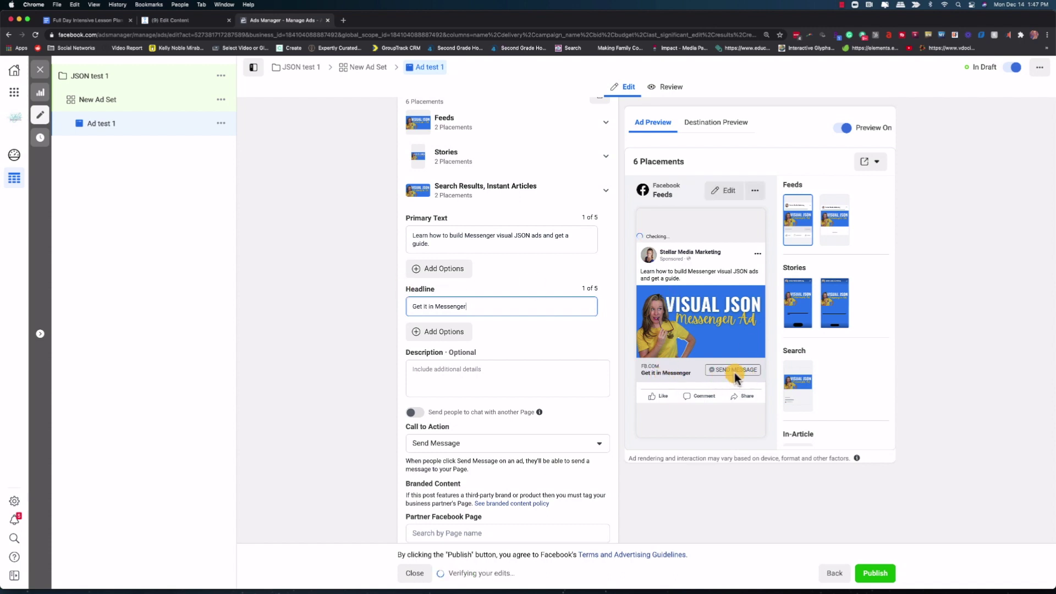
scroll(468, 366, "down", 1)
scroll(457, 368, "down", 1)
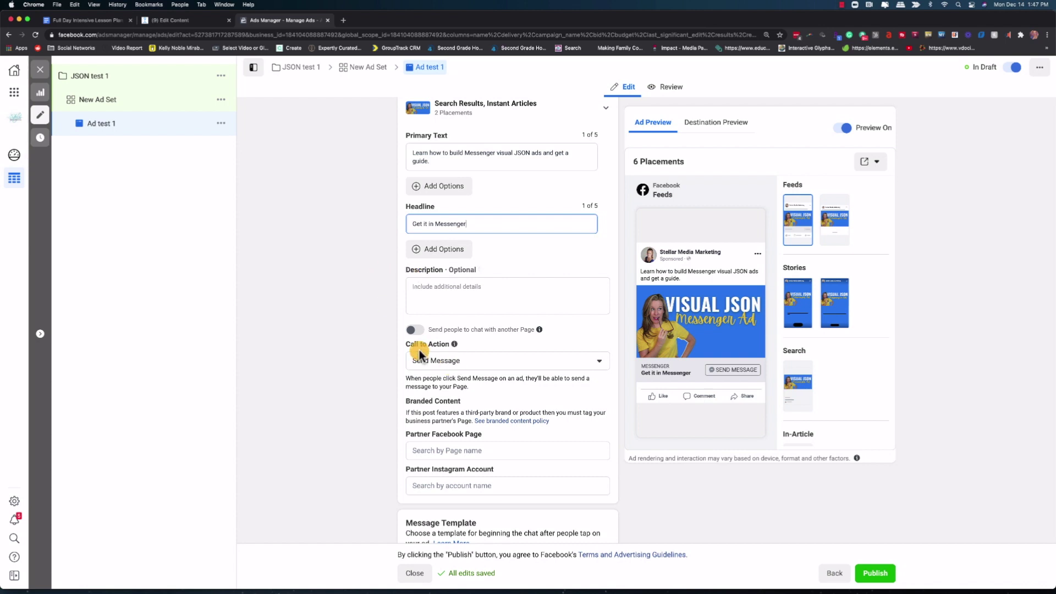
scroll(419, 351, "down", 1)
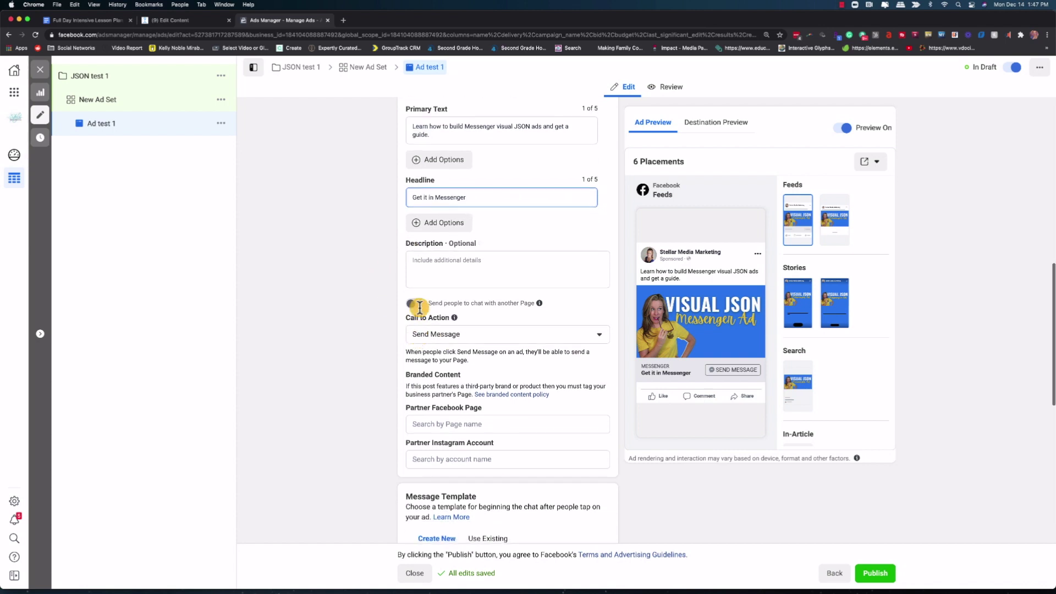
Keep Send Message as the call to action and choose the Advanced Setup message template for editing
left_click(457, 335)
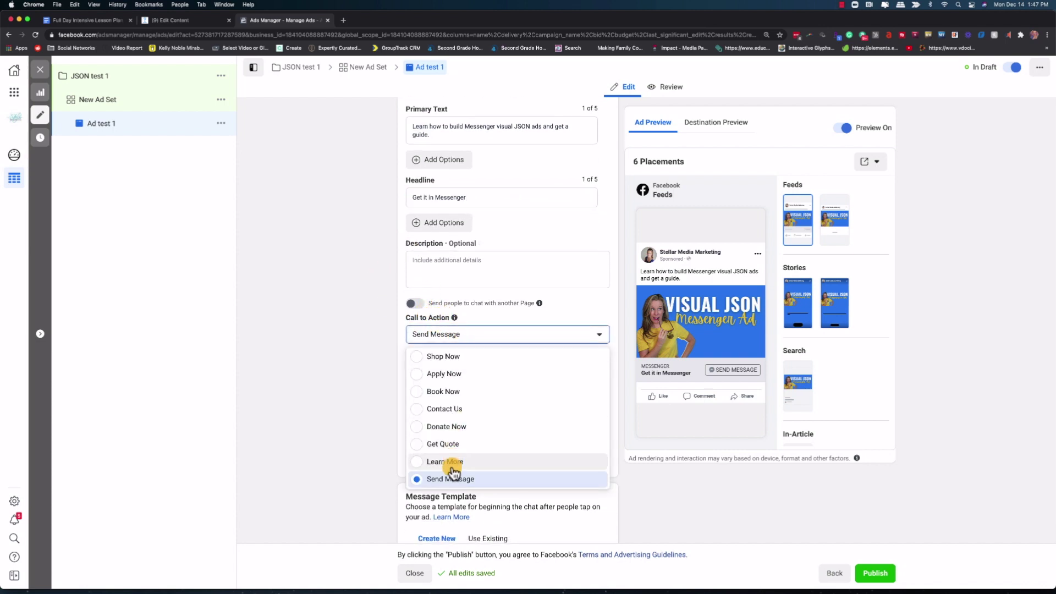
scroll(454, 470, "down", 2)
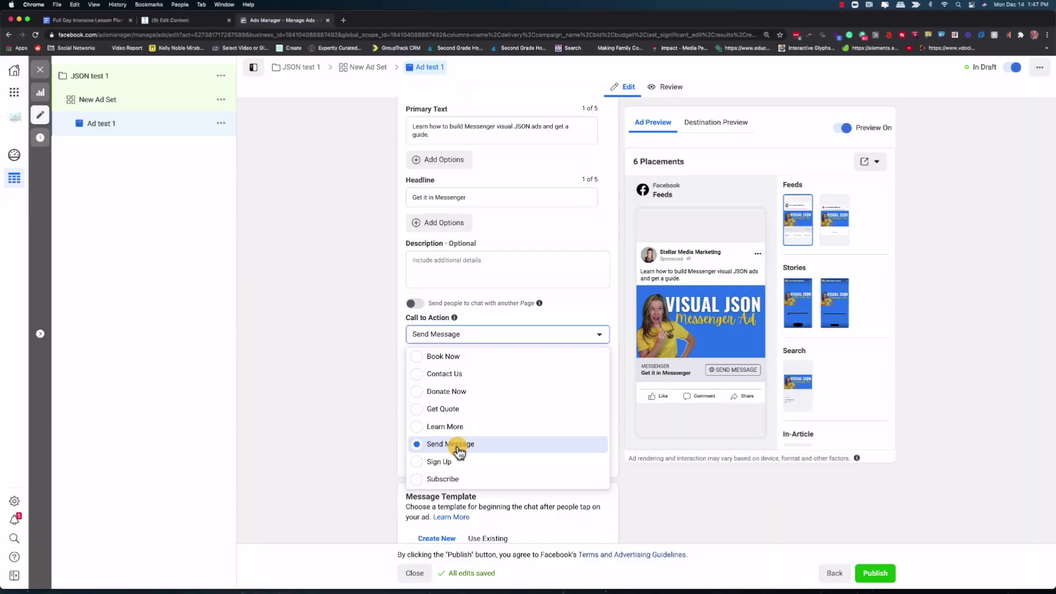
left_click(450, 445)
scroll(363, 457, "down", 3)
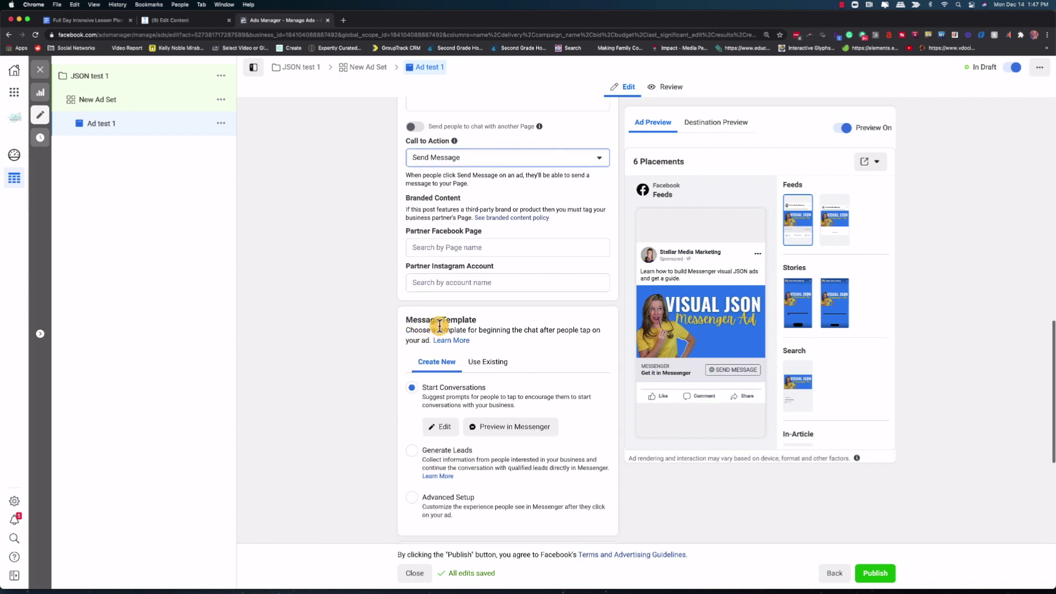
scroll(385, 395, "down", 1)
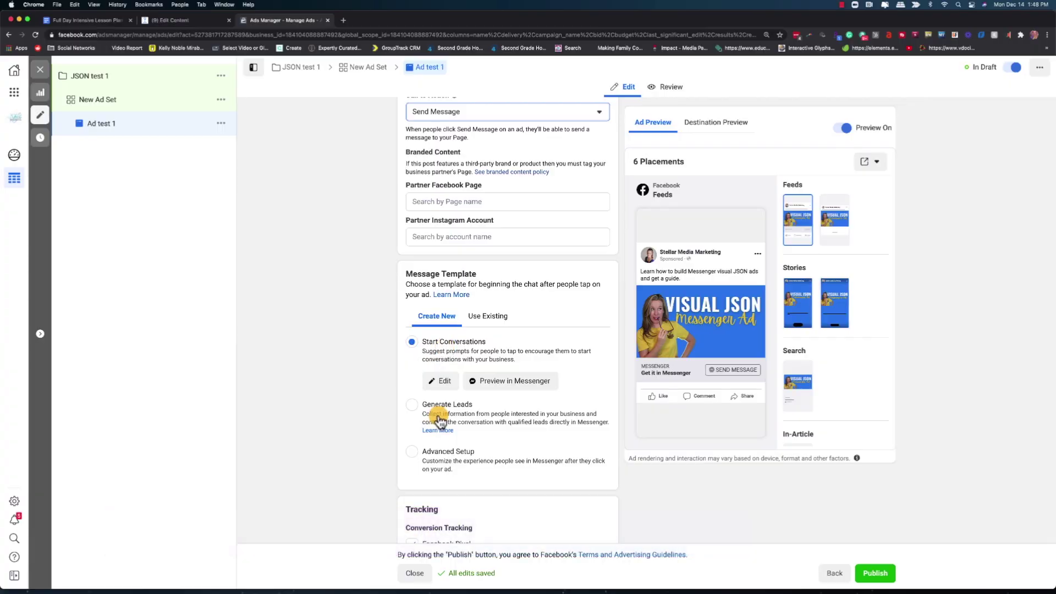
left_click(441, 465)
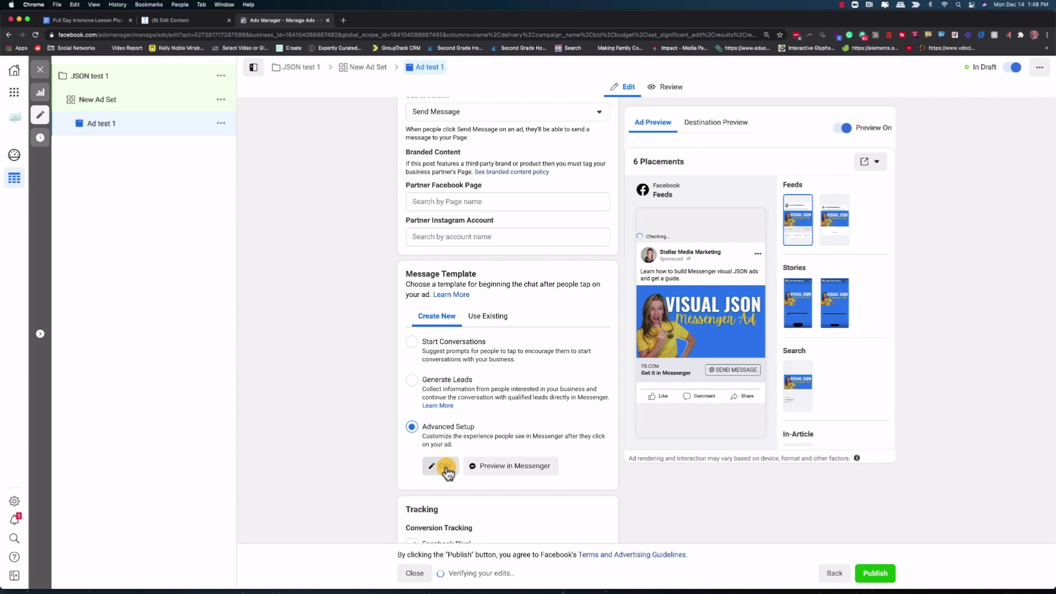
left_click(440, 465)
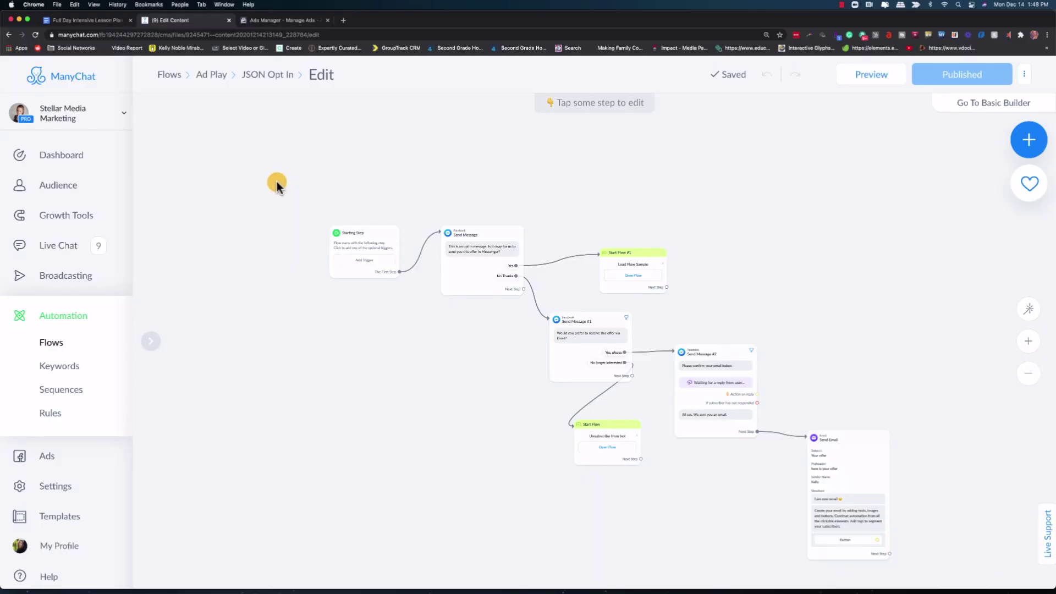
scroll(444, 204, "up", 3)
scroll(480, 250, "up", 2)
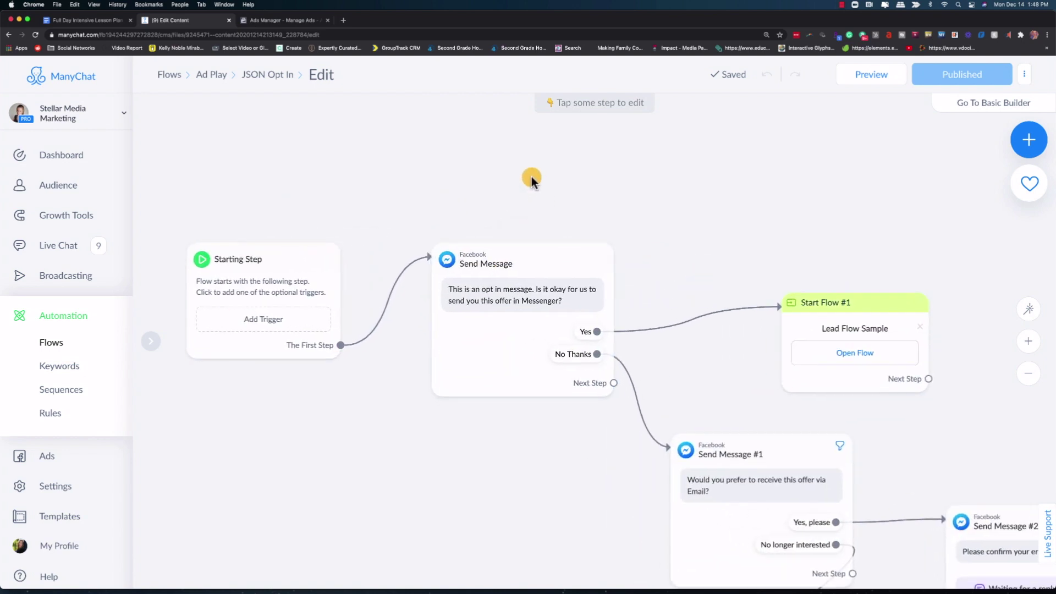
Pan the JSON Opt In flow to its opt-in message step and open it for editing
left_click_drag(532, 181, 476, 162)
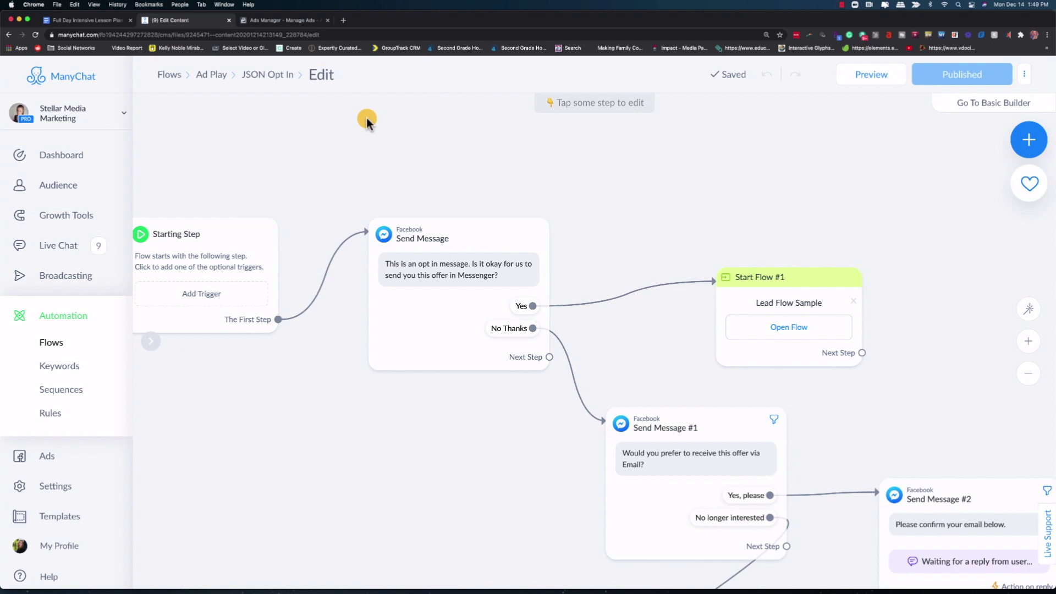
mouse_move(457, 281)
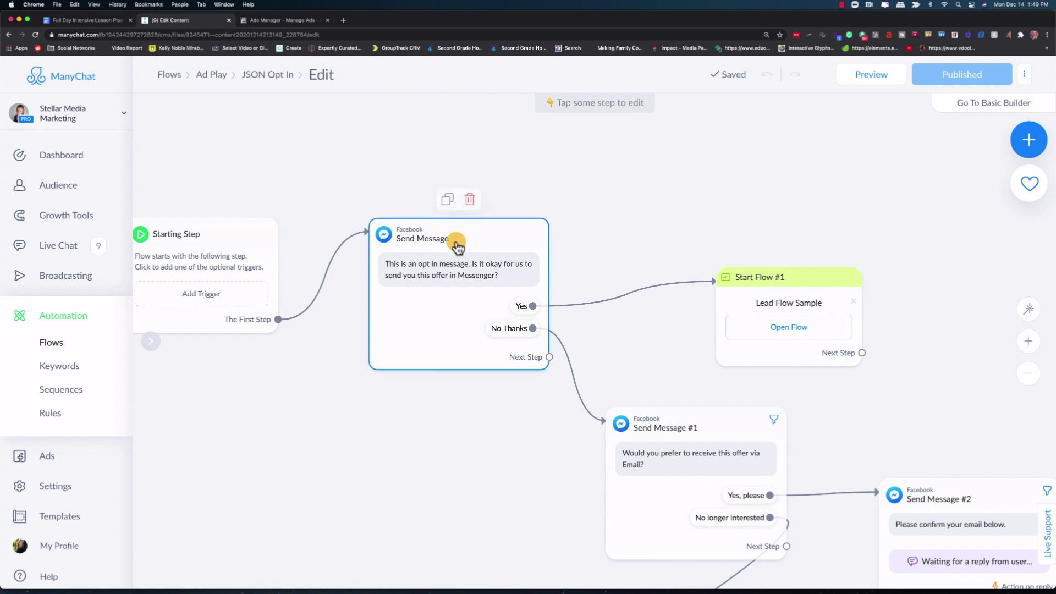
left_click(455, 240)
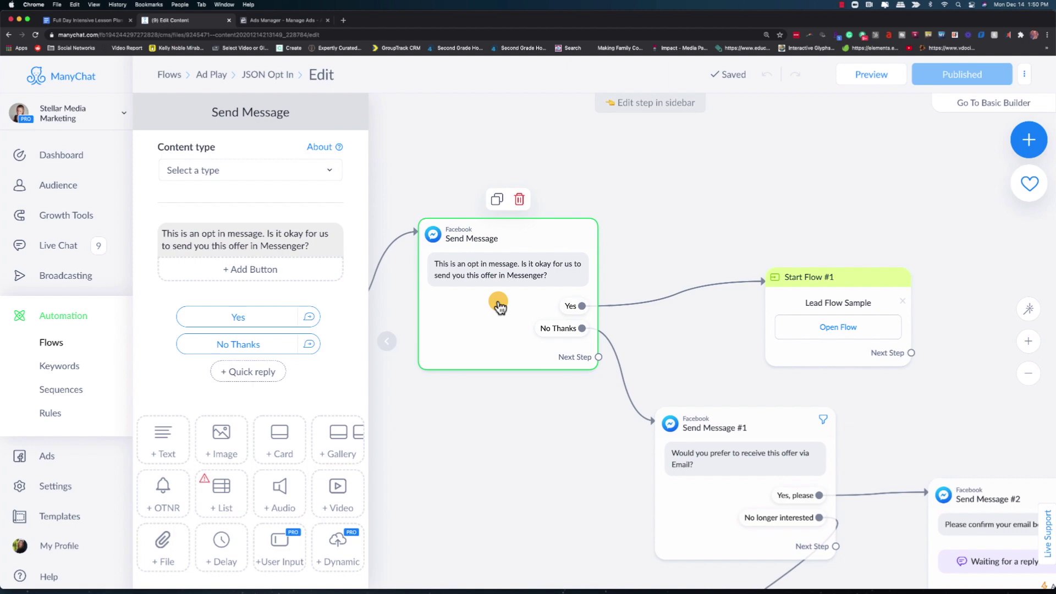
Pan the flow canvas to bring the later email-confirmation steps into view
left_click_drag(578, 463, 423, 224)
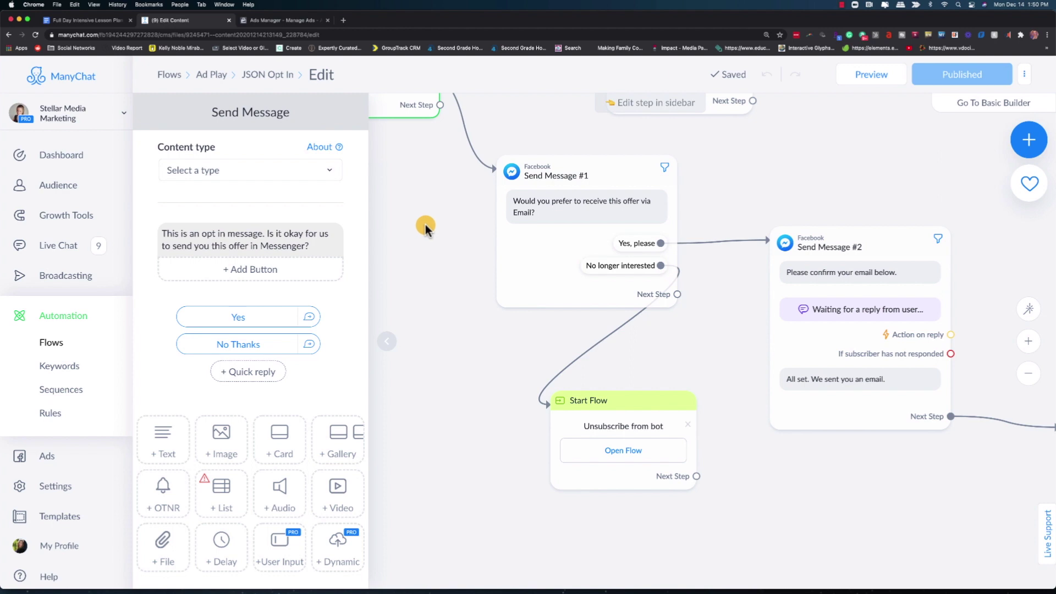
left_click_drag(423, 229, 412, 250)
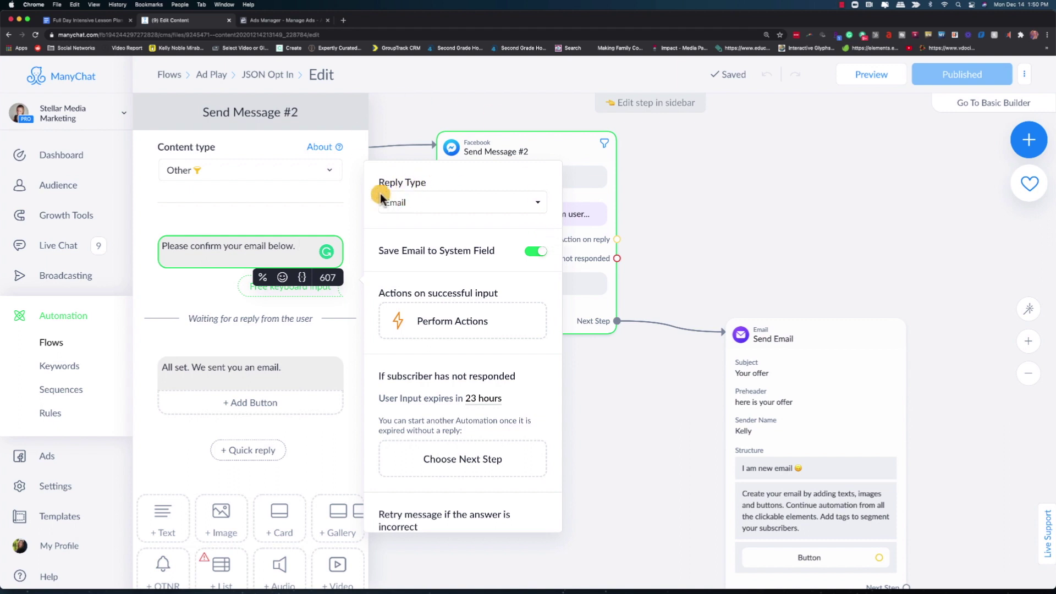
Close the step's settings and pan the flow back to its starting step
left_click(510, 316)
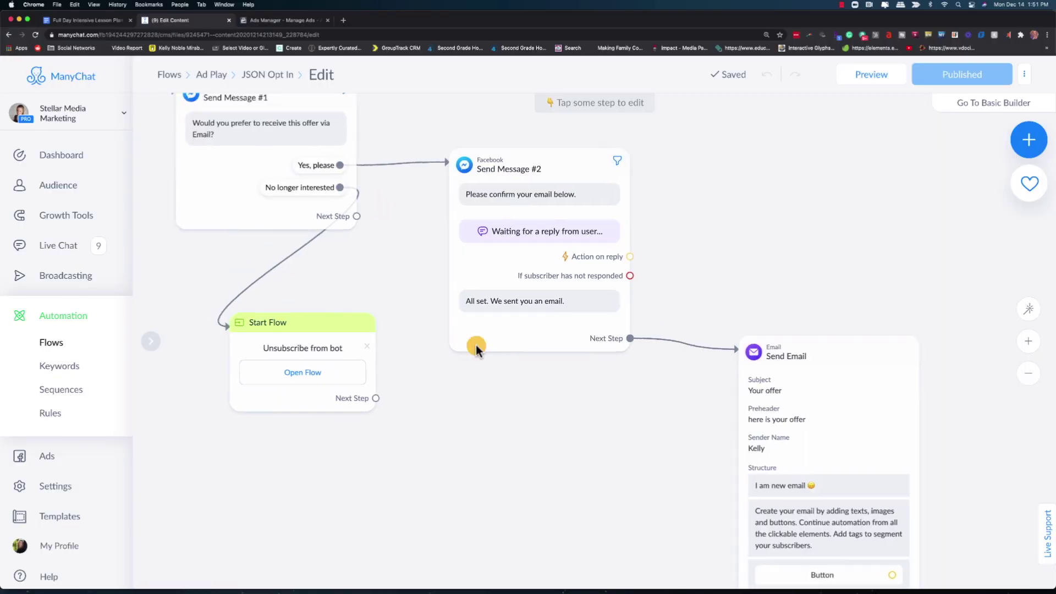
left_click_drag(476, 344, 696, 524)
left_click_drag(350, 430, 622, 434)
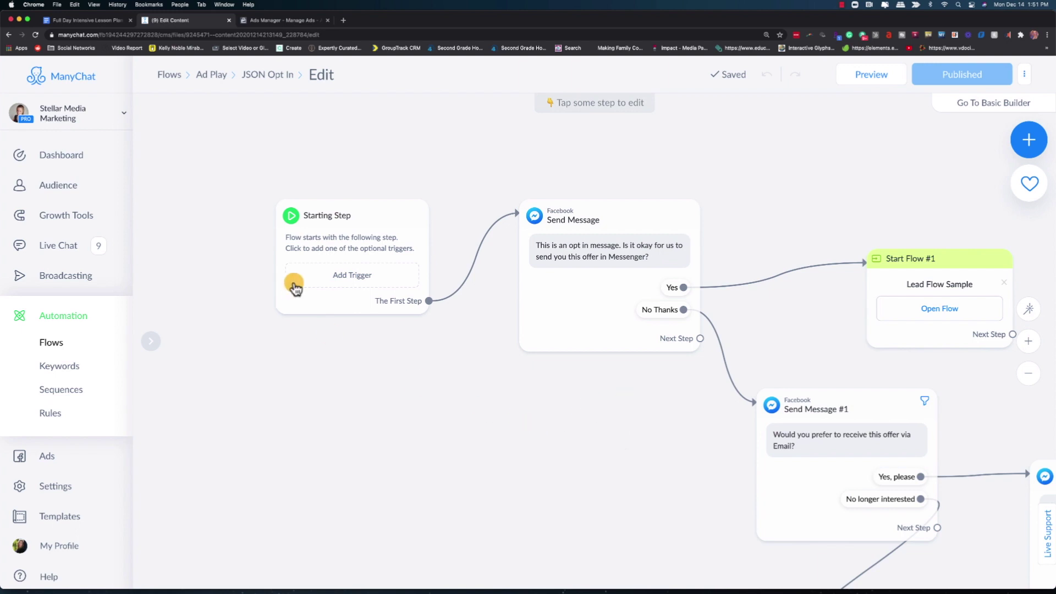
Add a Facebook Ads JSON trigger to the flow's starting step
left_click(330, 282)
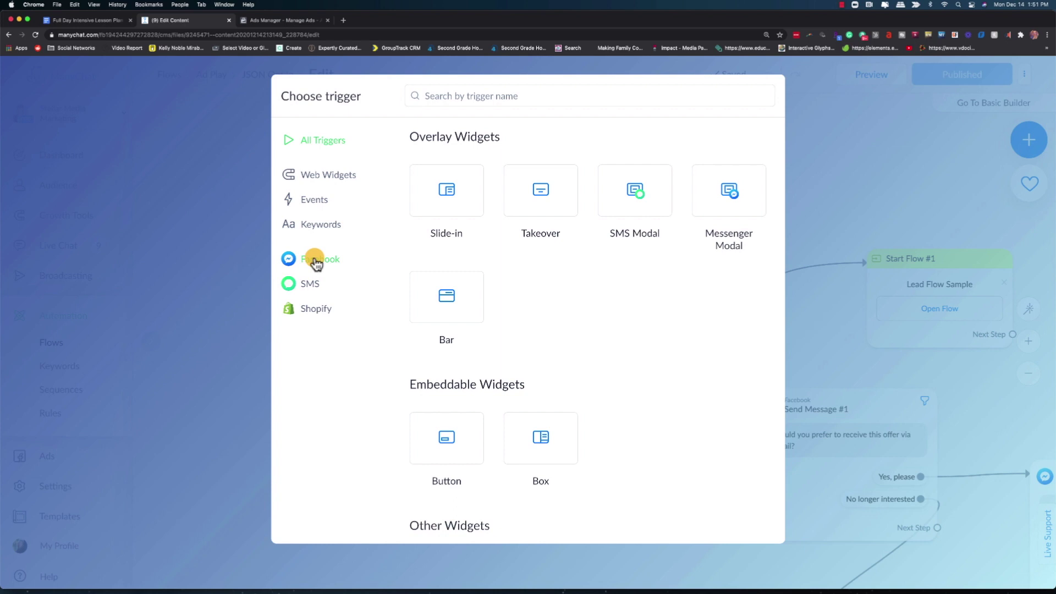
left_click(335, 263)
scroll(480, 311, "down", 3)
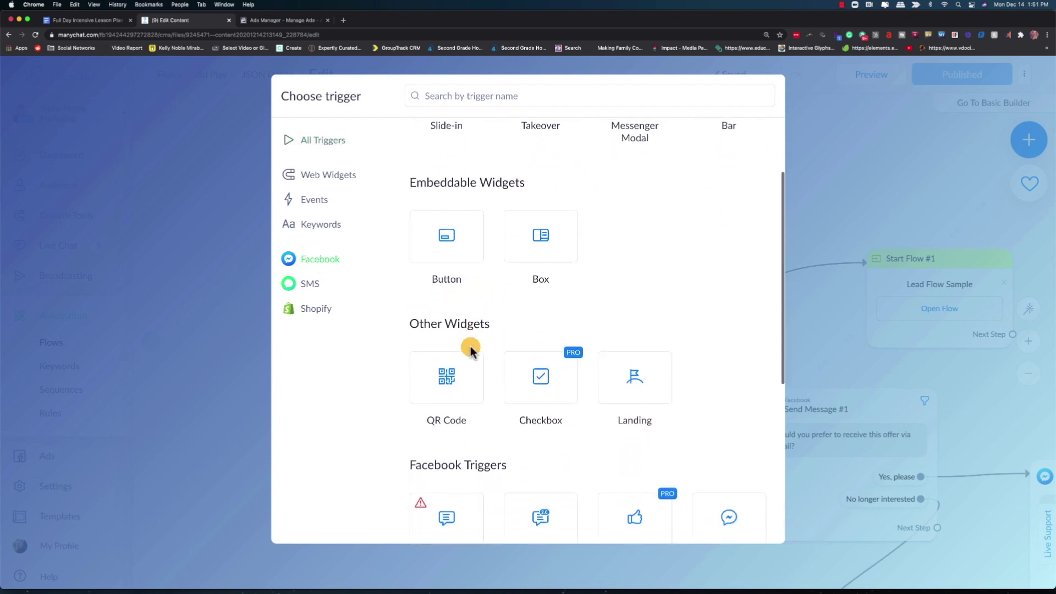
scroll(471, 349, "down", 3)
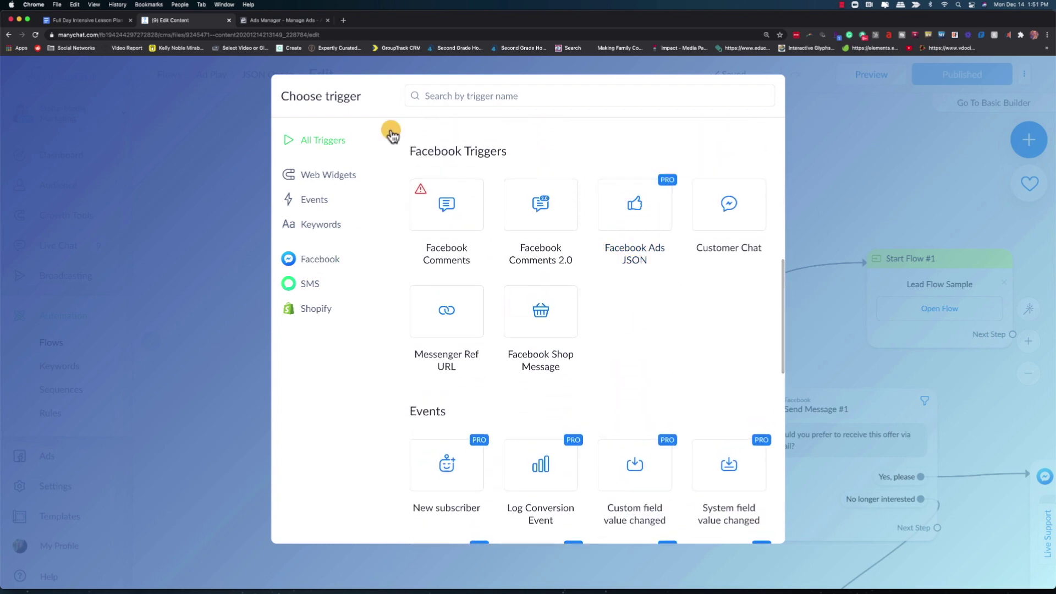
left_click(643, 221)
left_click(326, 248)
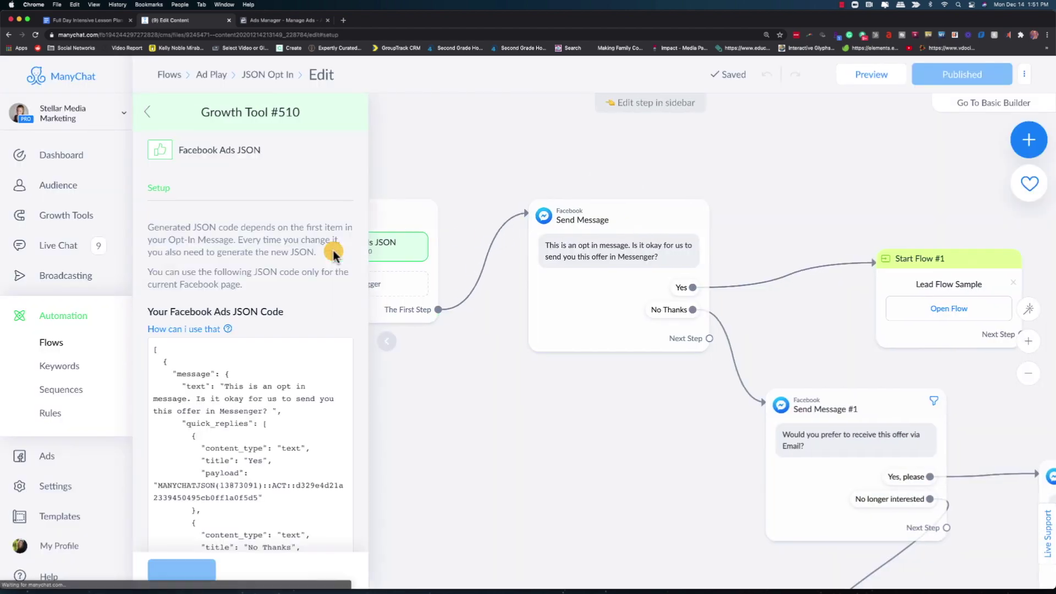
scroll(313, 343, "down", 3)
scroll(177, 475, "down", 3)
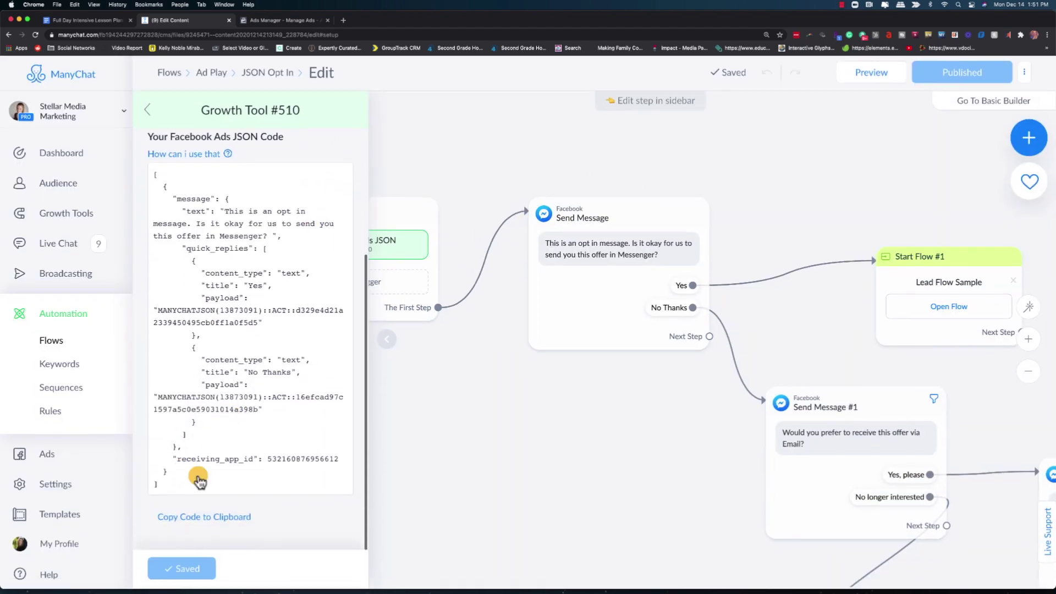
Copy the generated JSON code and switch to the ad in Ads Manager
left_click(200, 518)
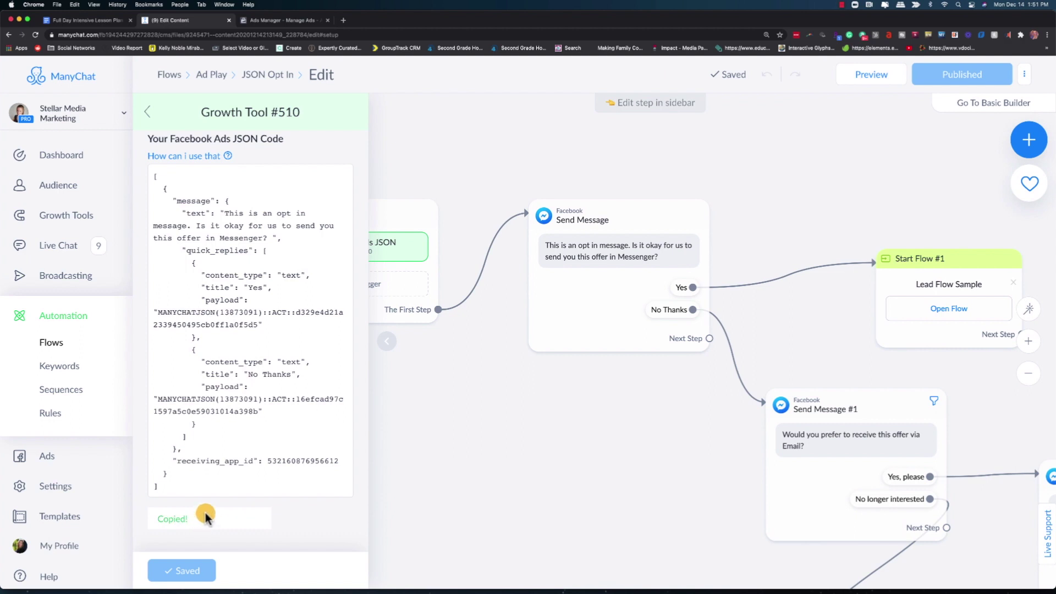
left_click(289, 22)
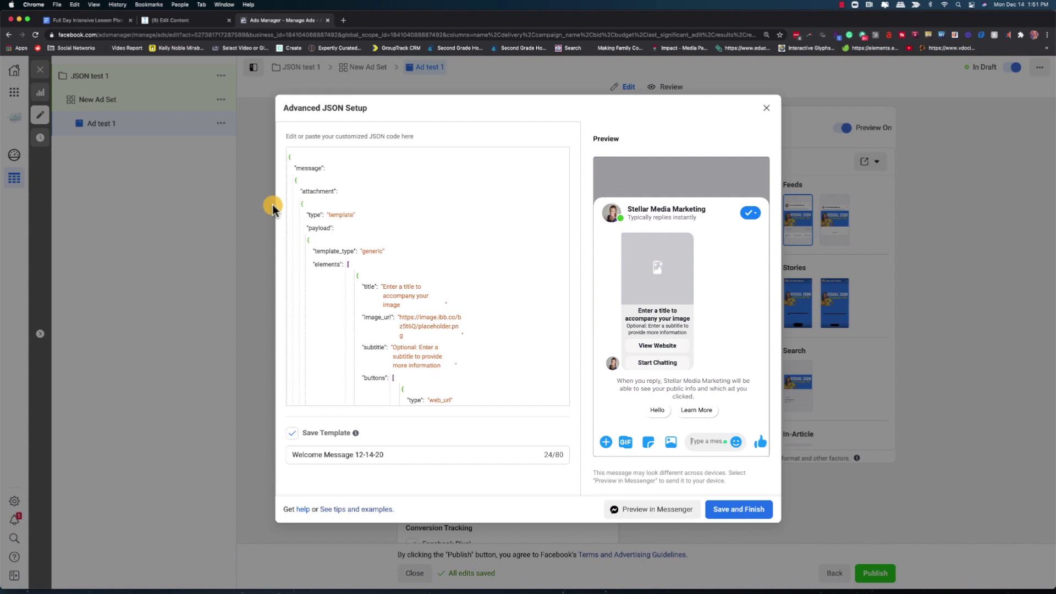
Delete all existing template JSON and paste the ManyChat JSON code in its place
mouse_move(288, 157)
left_mouse_down()
mouse_move(490, 400)
mouse_move(502, 398)
left_mouse_up()
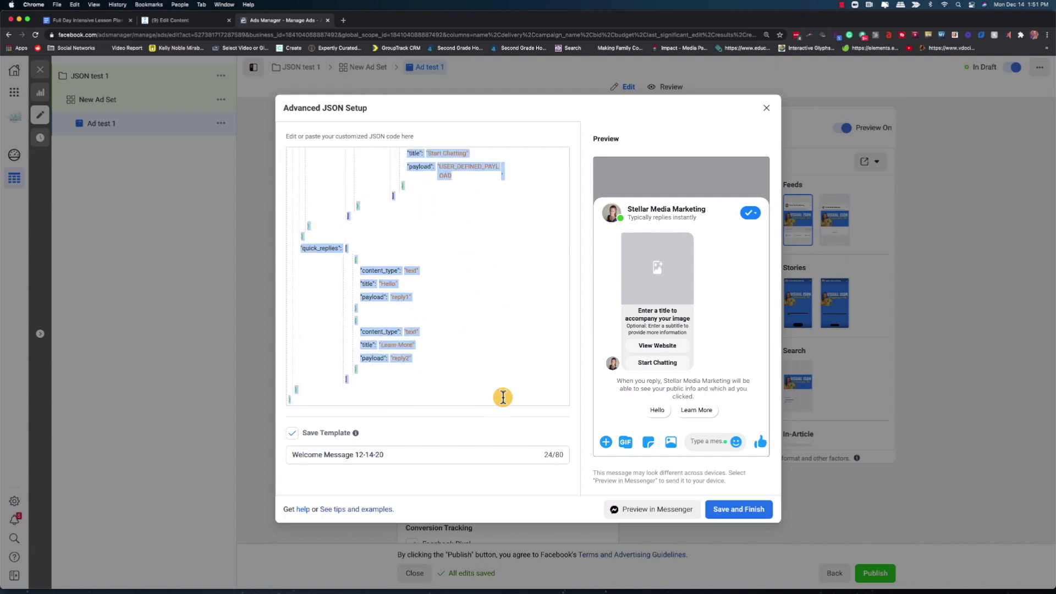
left_click(502, 398)
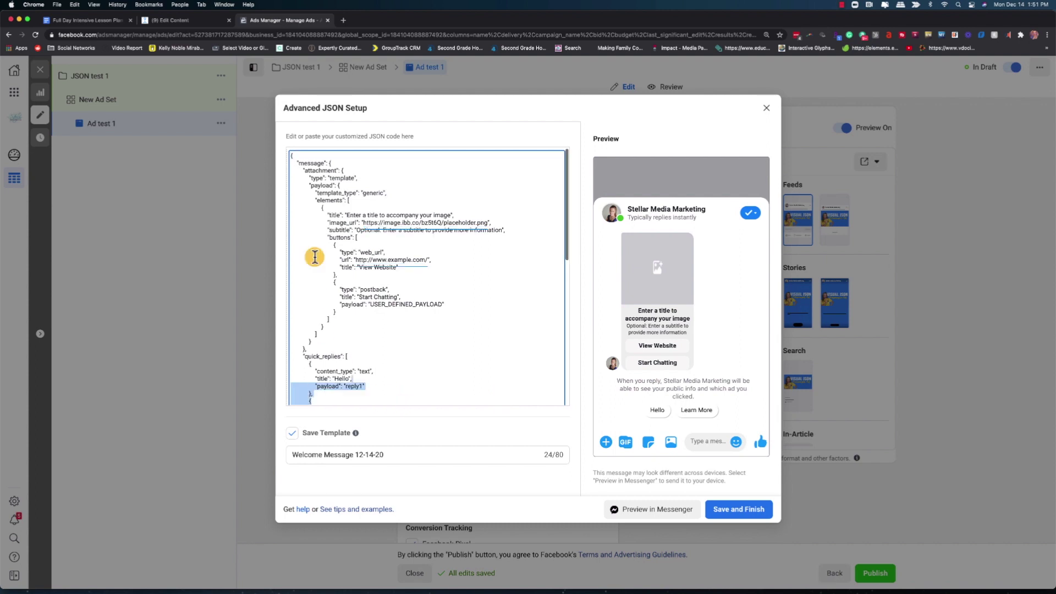
left_click_drag(315, 257, 313, 96)
key("BackSpace")
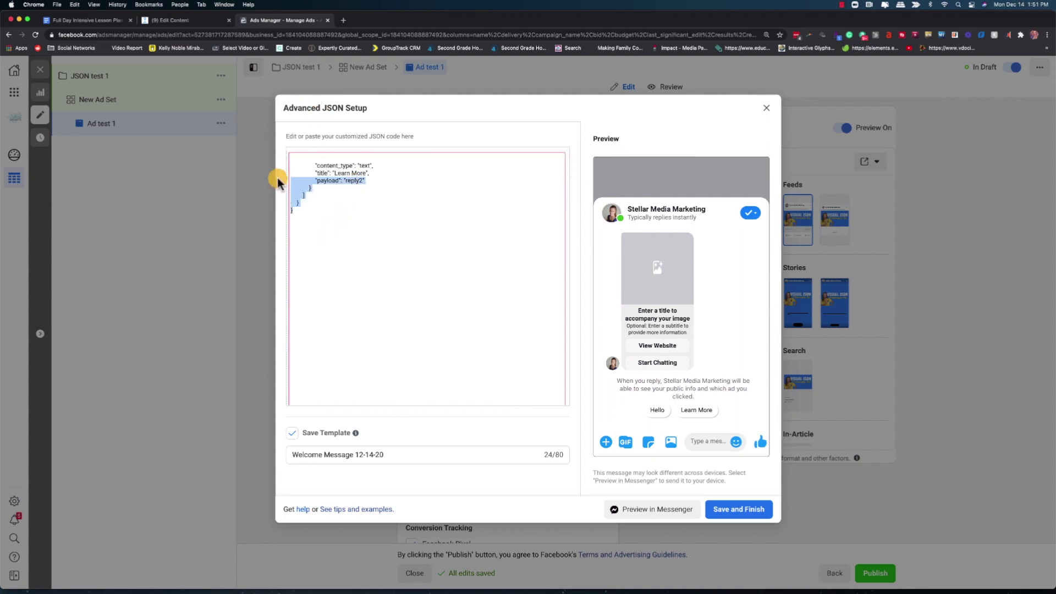
left_click_drag(277, 178, 276, 121)
key("BackSpace")
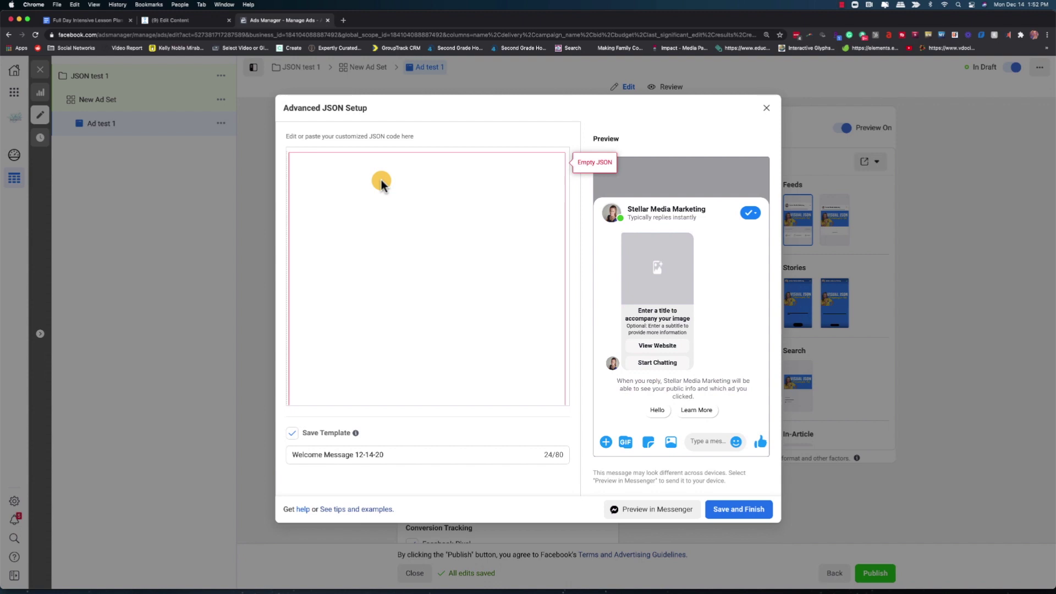
key("super+v")
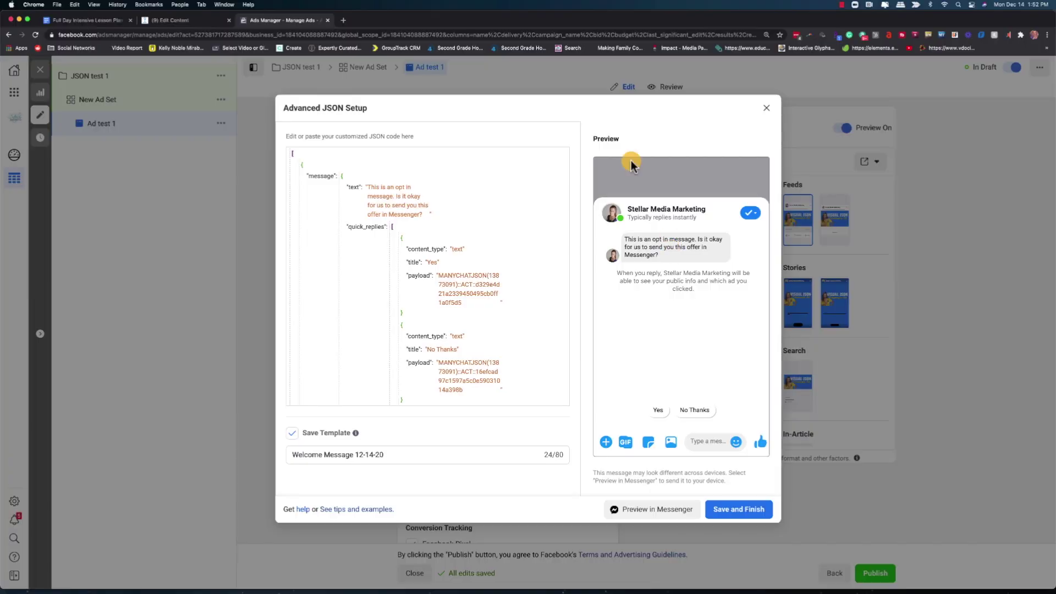
Save the Welcome Message 12-14-20 JSON template and finish, closing the code panel
left_click(197, 24)
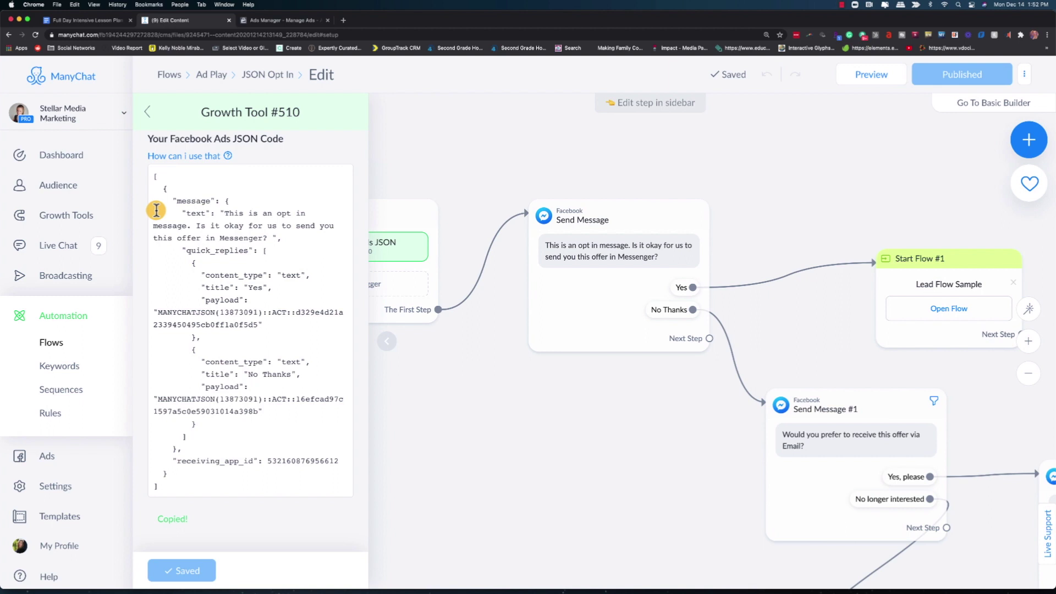
left_click(267, 17)
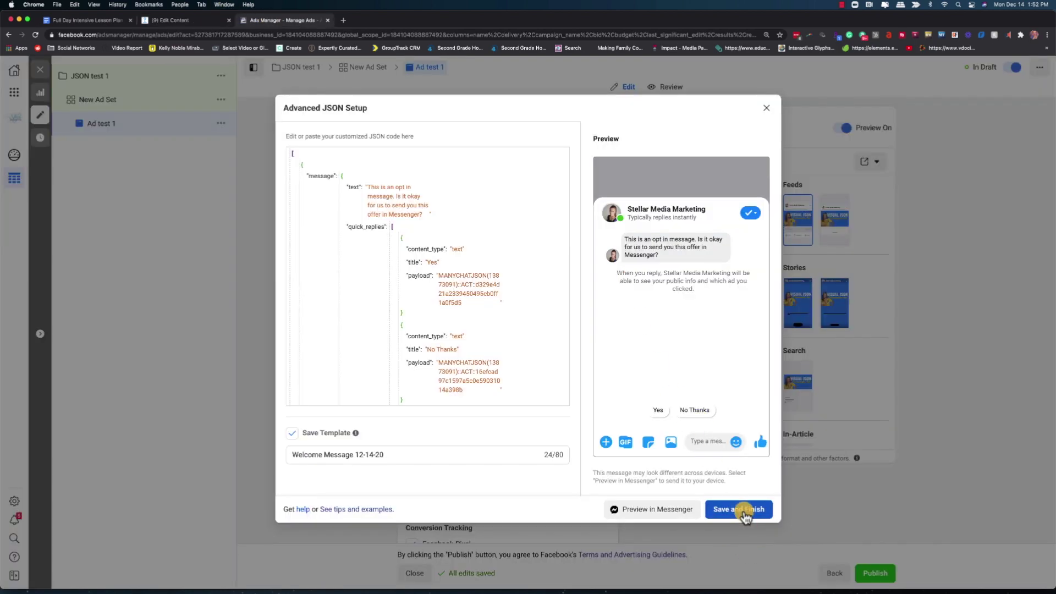
left_click(746, 510)
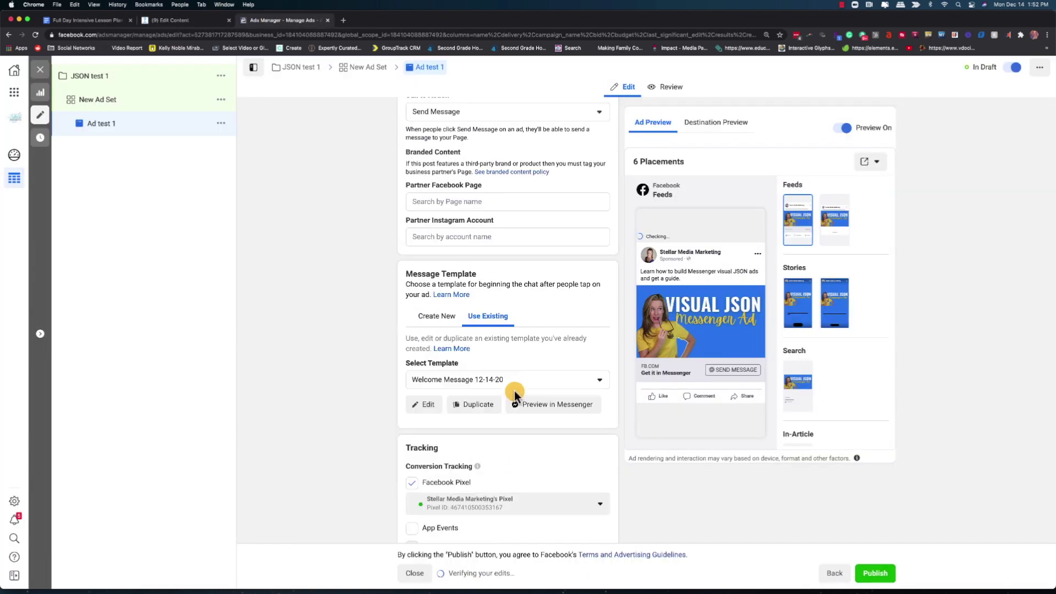
scroll(802, 524, "down", 2)
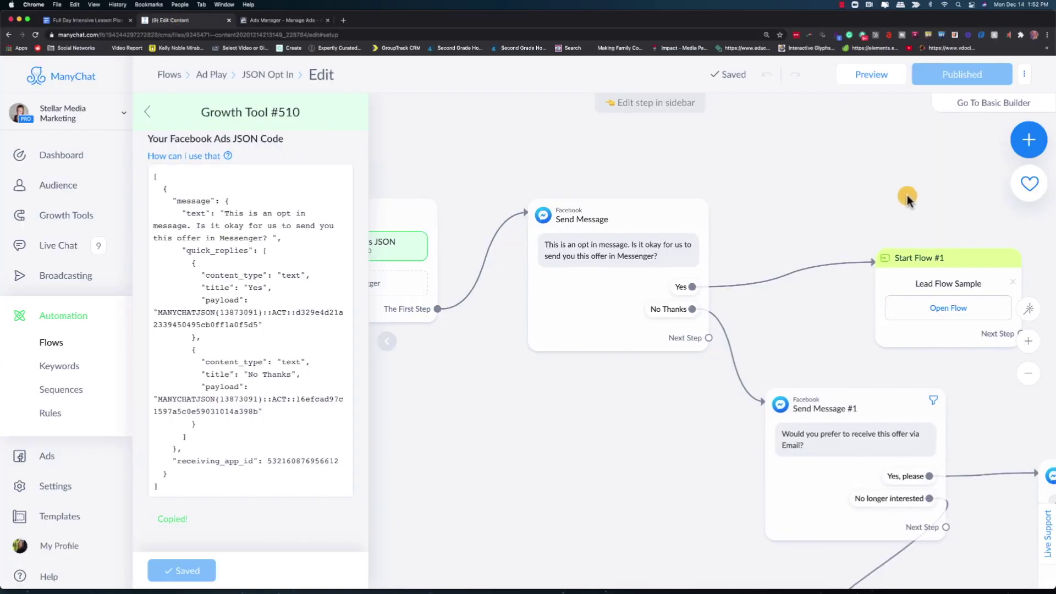
left_click(907, 199)
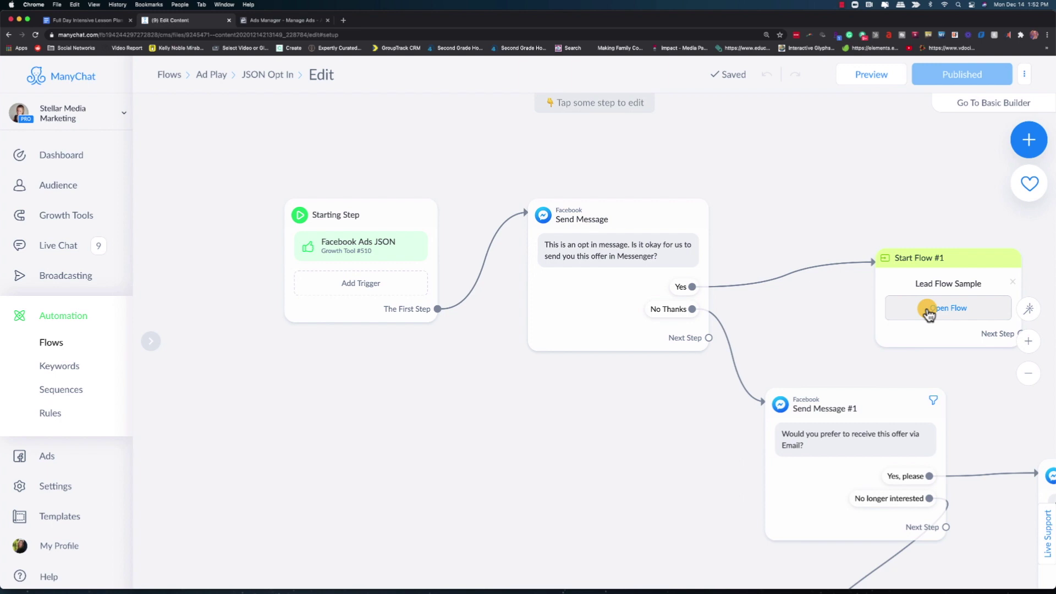
Open the Lead Flow Sample flow from the Start Flow #1 node
left_click(950, 308)
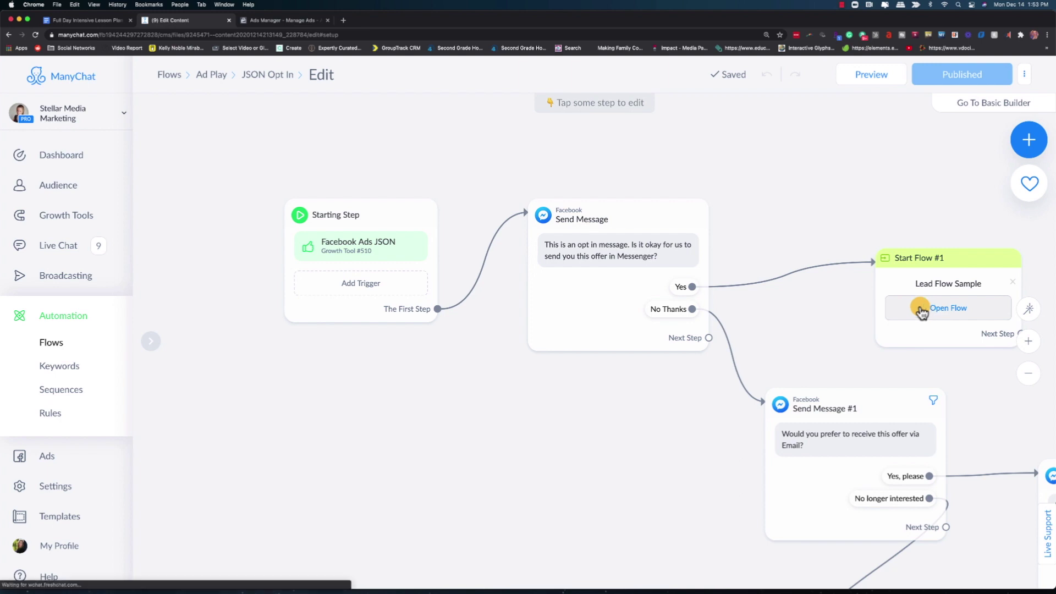